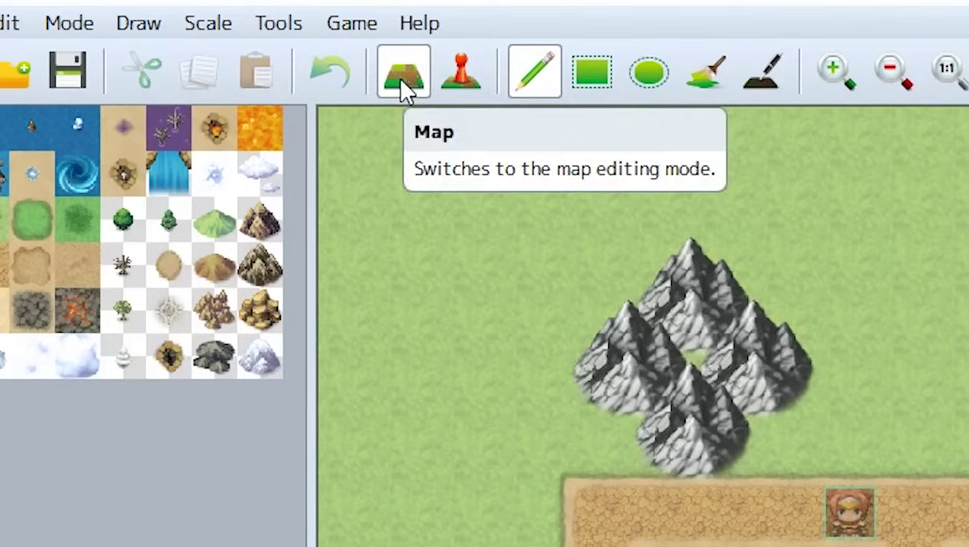
Step: Switch to event mode and select grass tile 9,4, just right of the grey mountains
{"action": "left_click", "coordinate": [471, 64]}
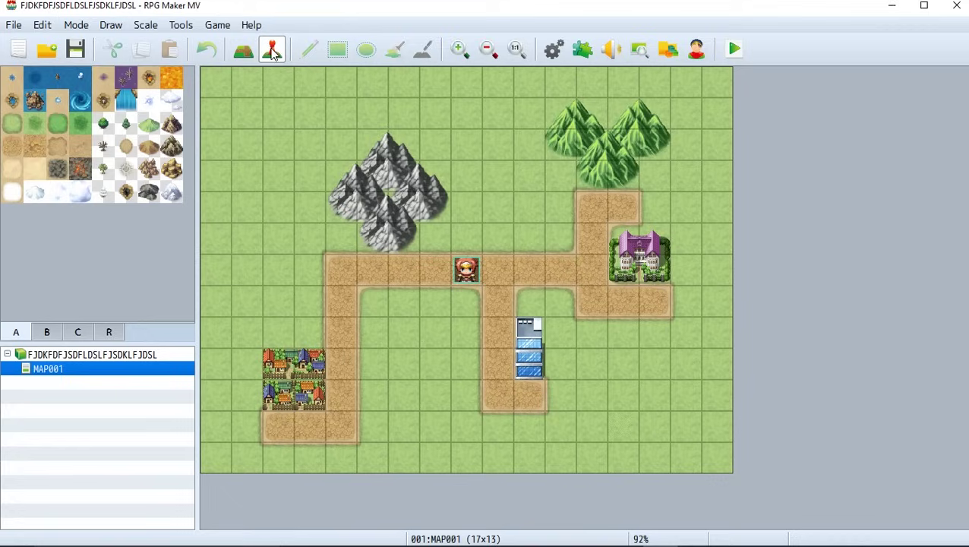
{"action": "left_click", "coordinate": [500, 213]}
{"action": "left_click", "coordinate": [536, 209]}
{"action": "left_click", "coordinate": [499, 209]}
Step: Create event EV001 on tile 9,4 with trigger Action Button and priority Same as characters
{"action": "double_click", "coordinate": [503, 213]}
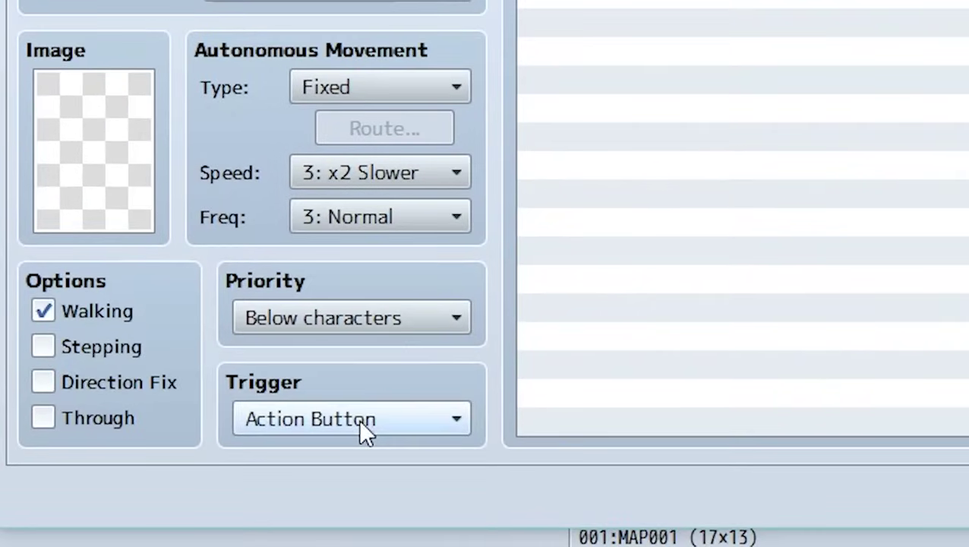
{"action": "left_click", "coordinate": [359, 420]}
{"action": "left_click", "coordinate": [352, 406]}
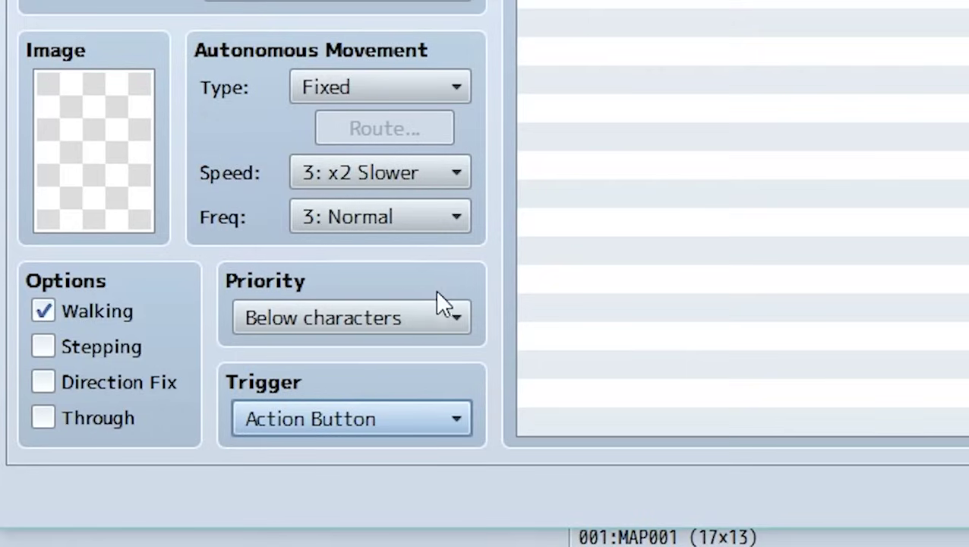
{"action": "left_click", "coordinate": [411, 309]}
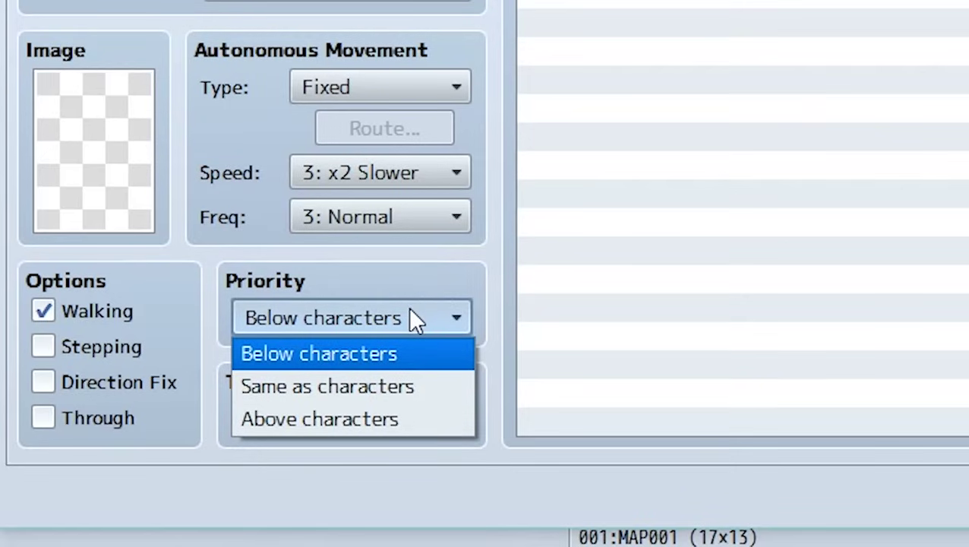
{"action": "left_click", "coordinate": [366, 391]}
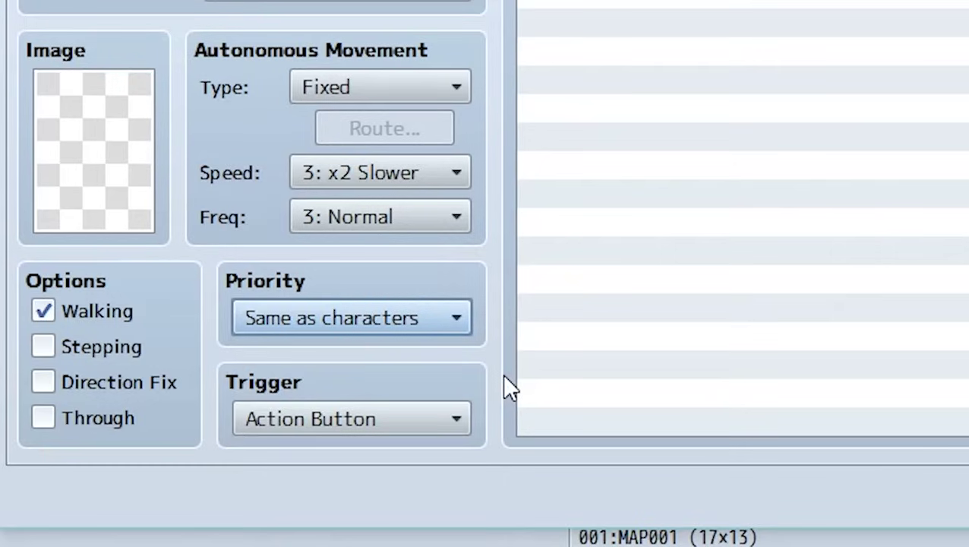
Step: Browse the character sheets and set EV001's image to the blonde sprite from Actor2
{"action": "double_click", "coordinate": [94, 180]}
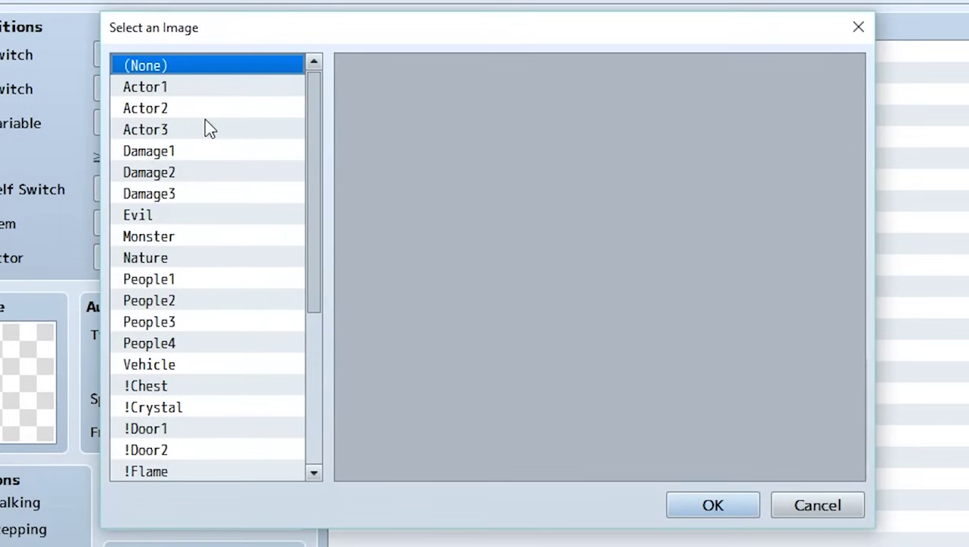
{"action": "left_click", "coordinate": [197, 110]}
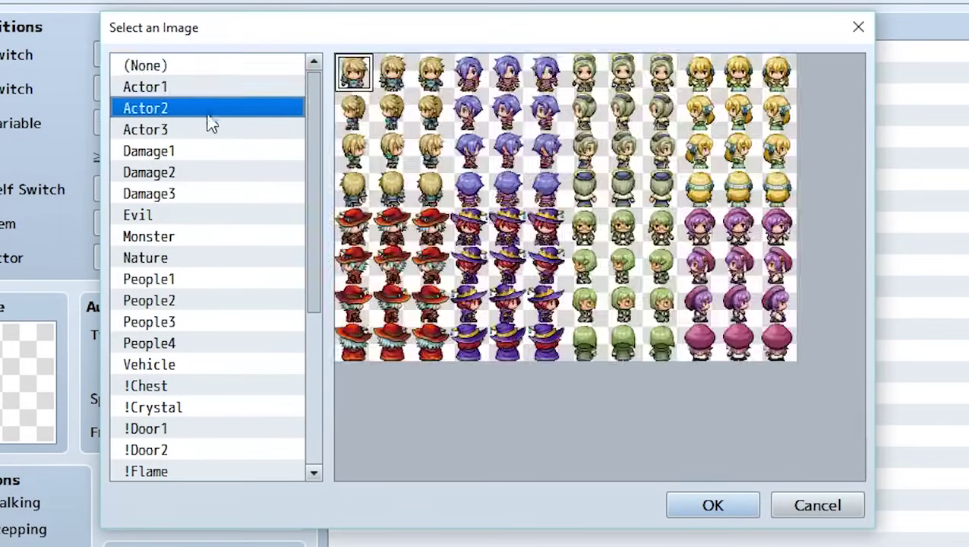
{"action": "left_click", "coordinate": [207, 129]}
{"action": "left_click", "coordinate": [201, 192]}
{"action": "left_click", "coordinate": [208, 279]}
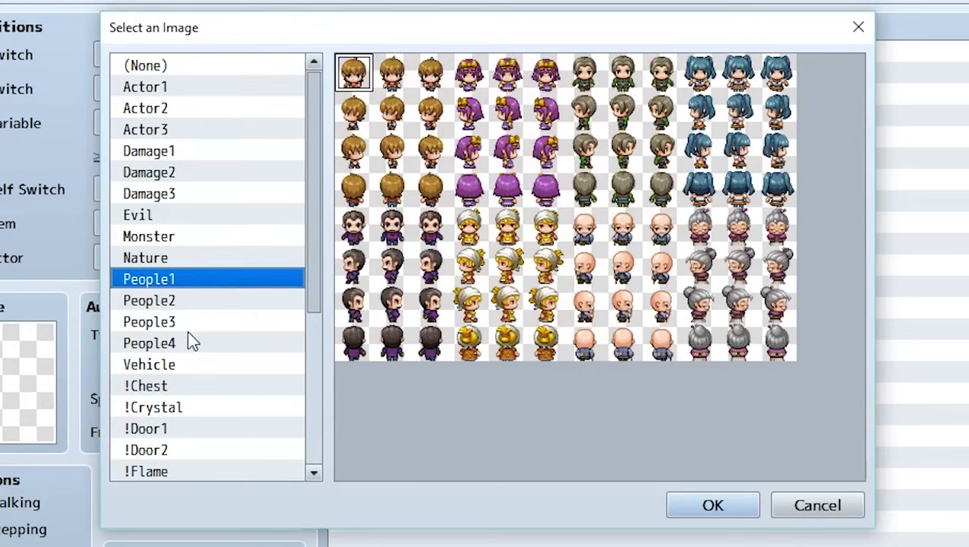
{"action": "left_click", "coordinate": [188, 344]}
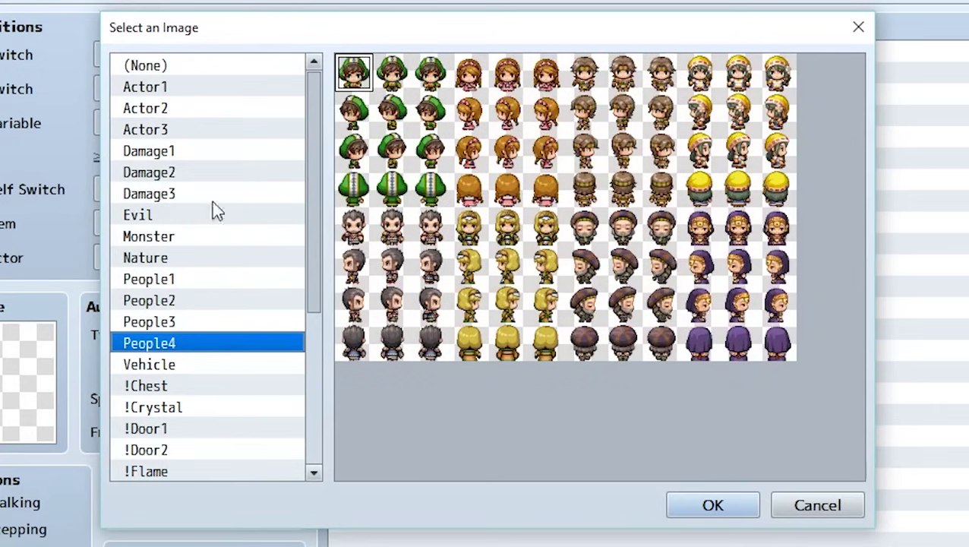
{"action": "left_click", "coordinate": [174, 91]}
{"action": "left_click", "coordinate": [216, 112]}
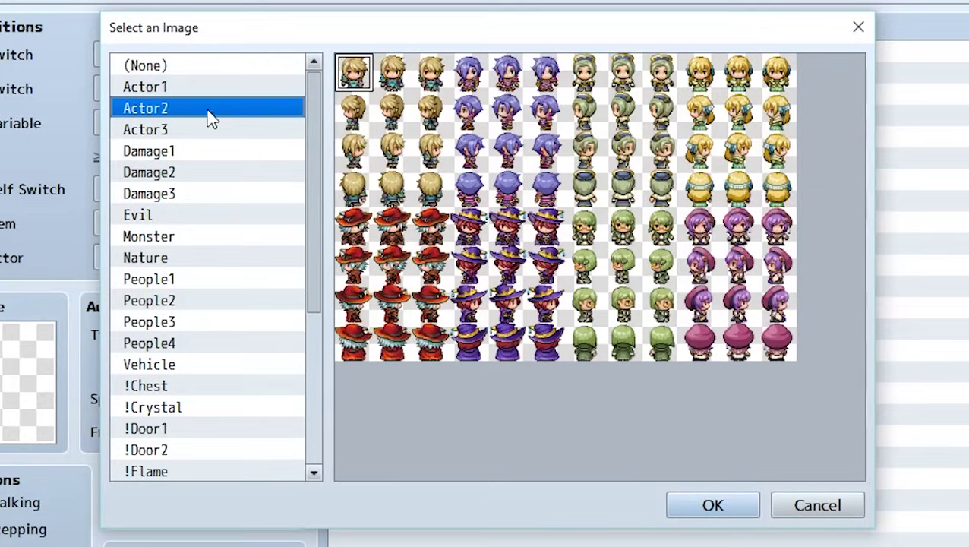
{"action": "double_click", "coordinate": [737, 82]}
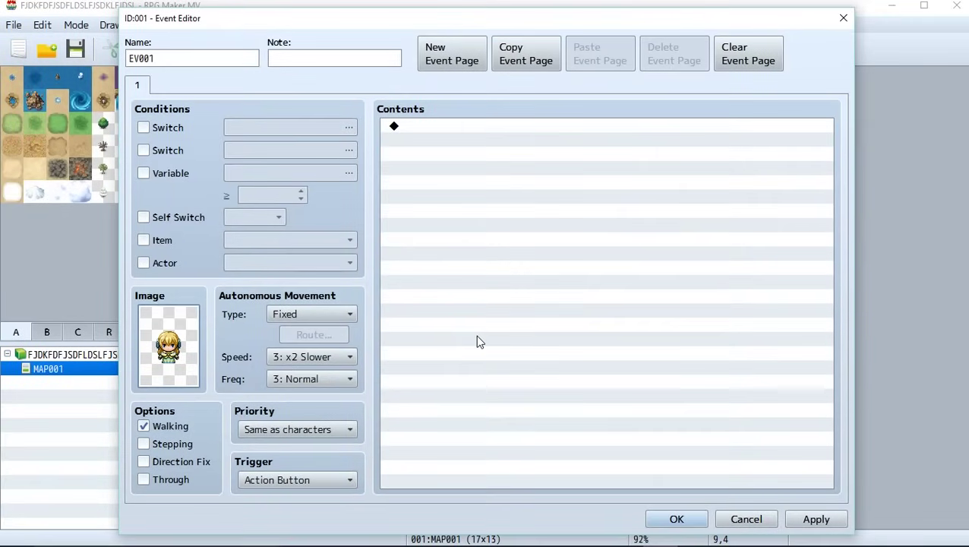
Step: Browse the Event Commands pages and add a Show Text command on EV001's first empty line
{"action": "left_click", "coordinate": [729, 356]}
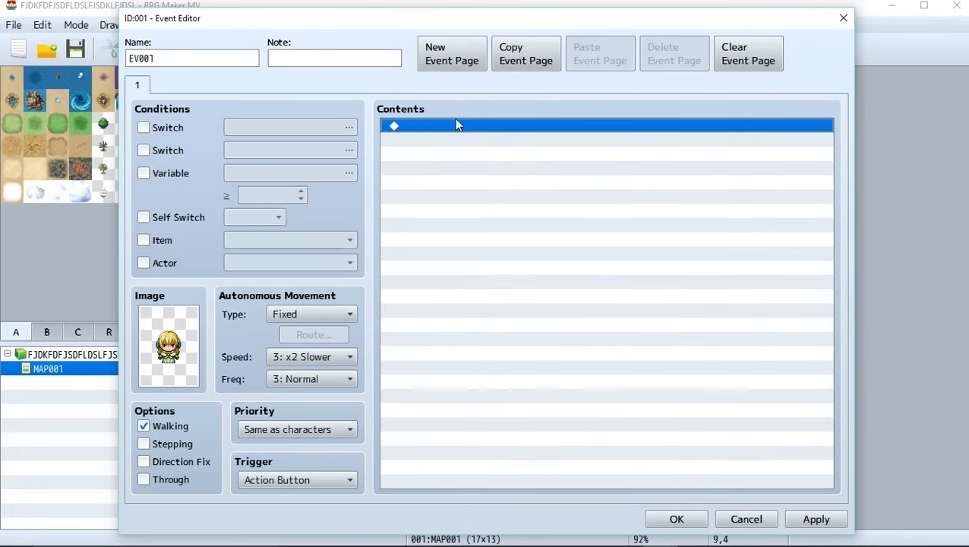
{"action": "double_click", "coordinate": [527, 304]}
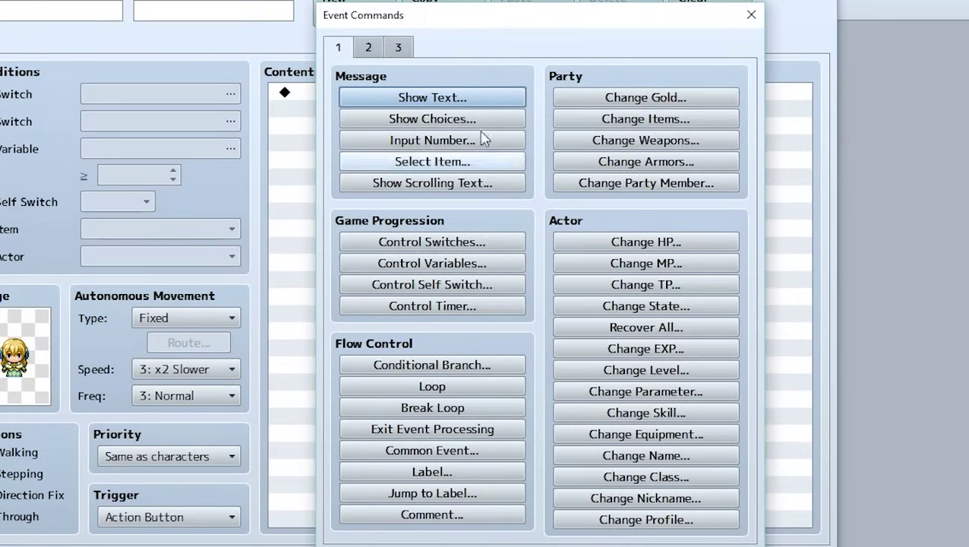
{"action": "left_click", "coordinate": [369, 48]}
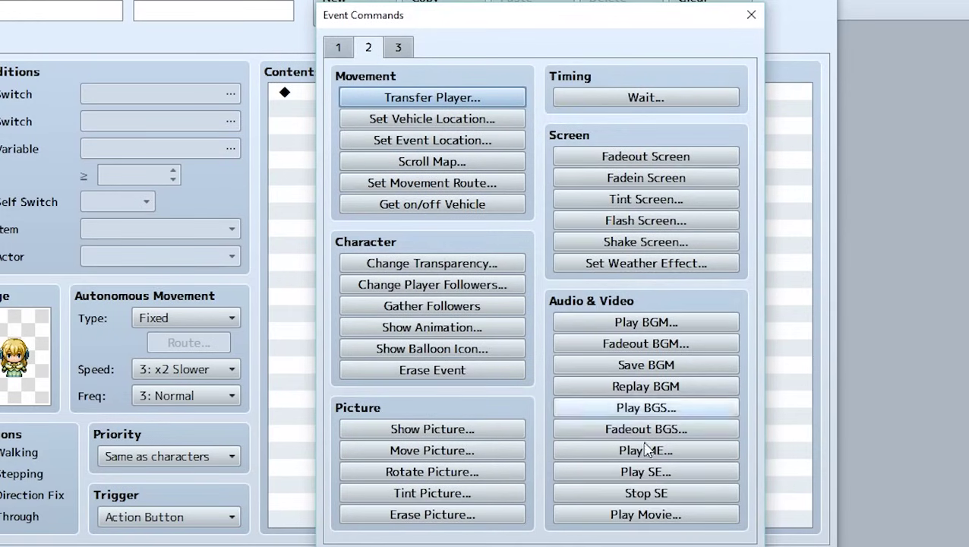
{"action": "left_click", "coordinate": [399, 47]}
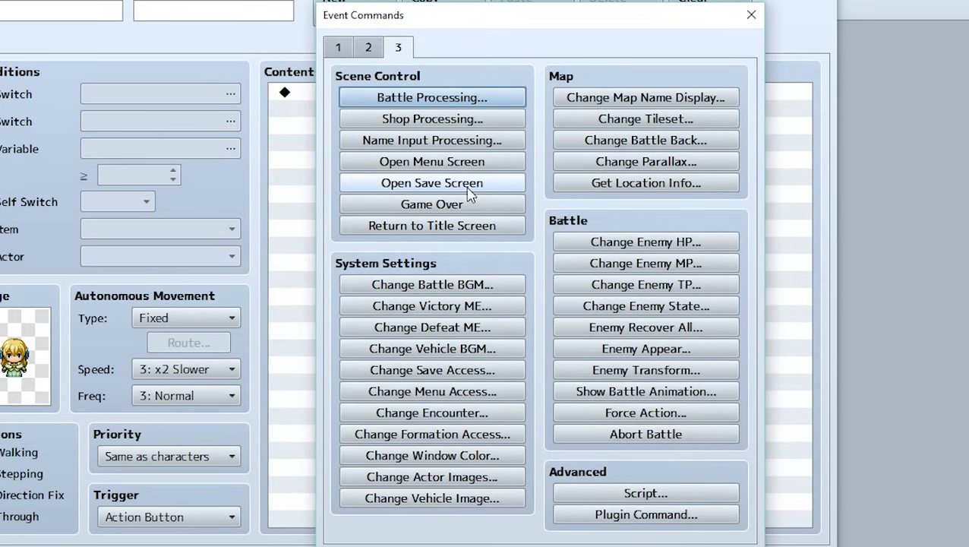
{"action": "left_click", "coordinate": [339, 48]}
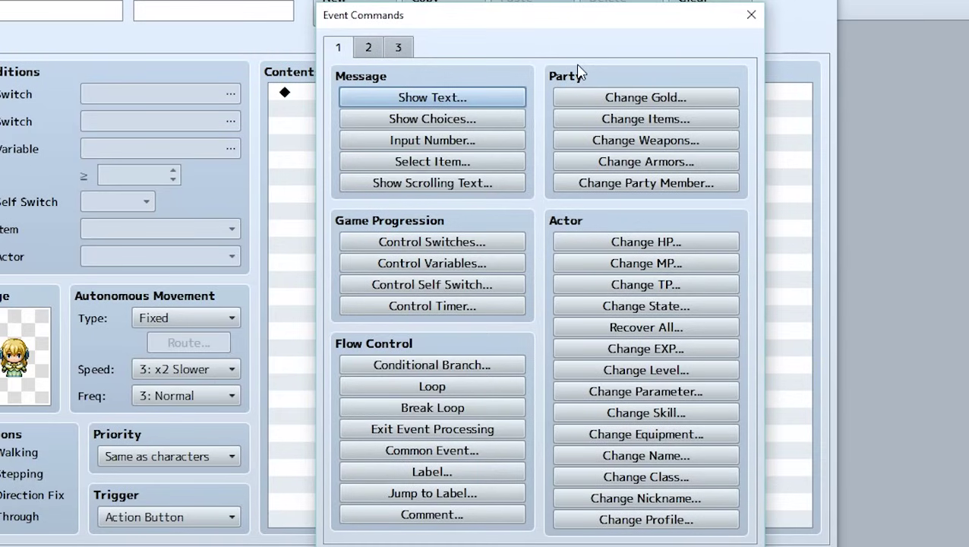
{"action": "left_click", "coordinate": [472, 99]}
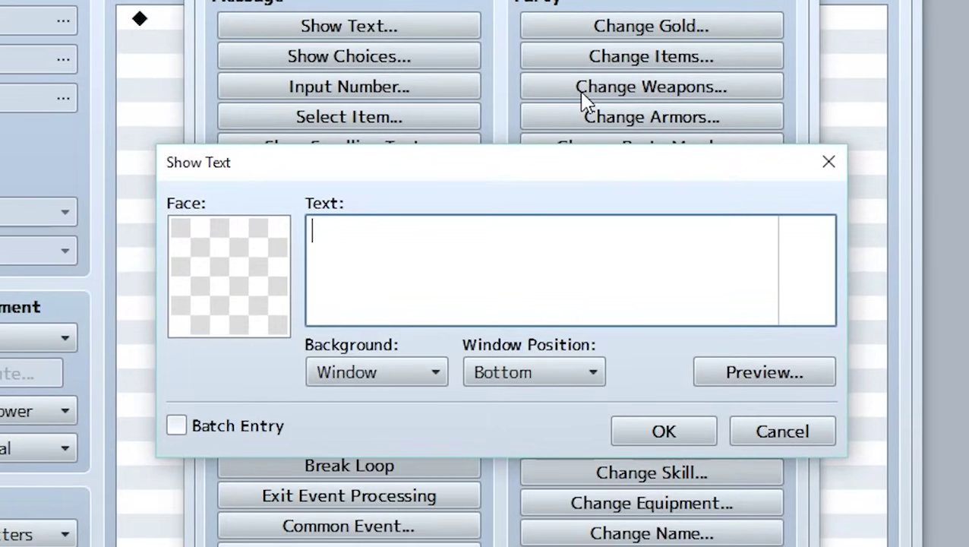
Step: Enter 'Hello, I am an event.', preview it, and confirm with Window background at Bottom
{"action": "type", "text": "Hello, I a"}
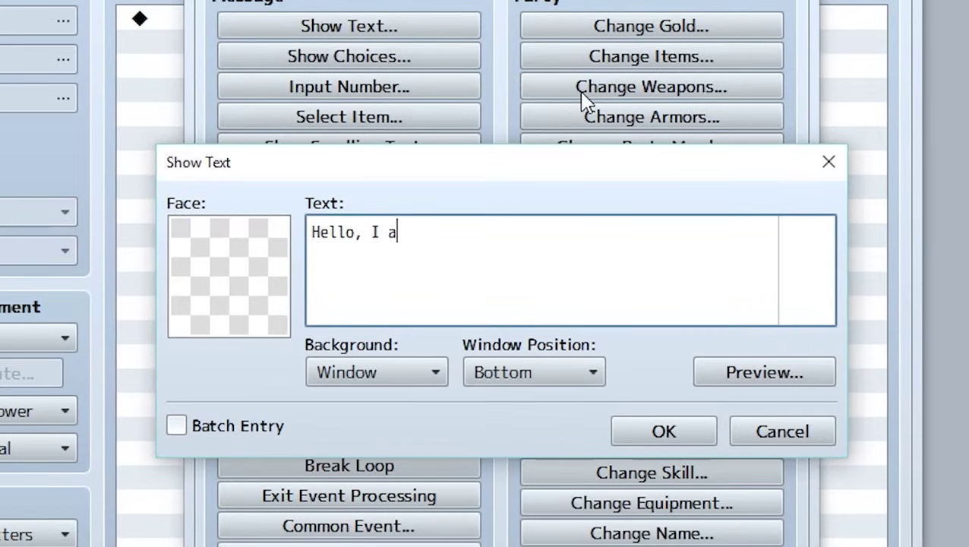
{"action": "type", "text": "m an event."}
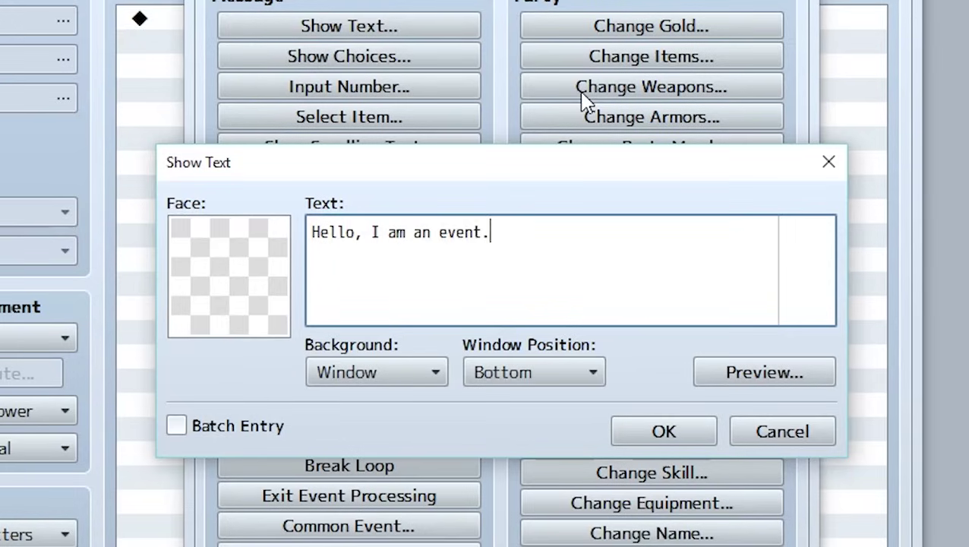
{"action": "left_click", "coordinate": [771, 384]}
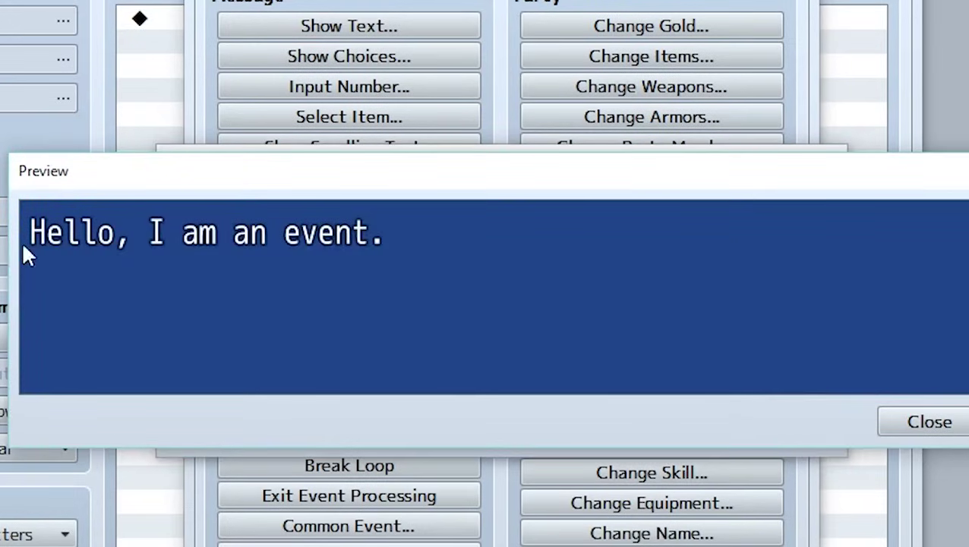
{"action": "left_click", "coordinate": [950, 423]}
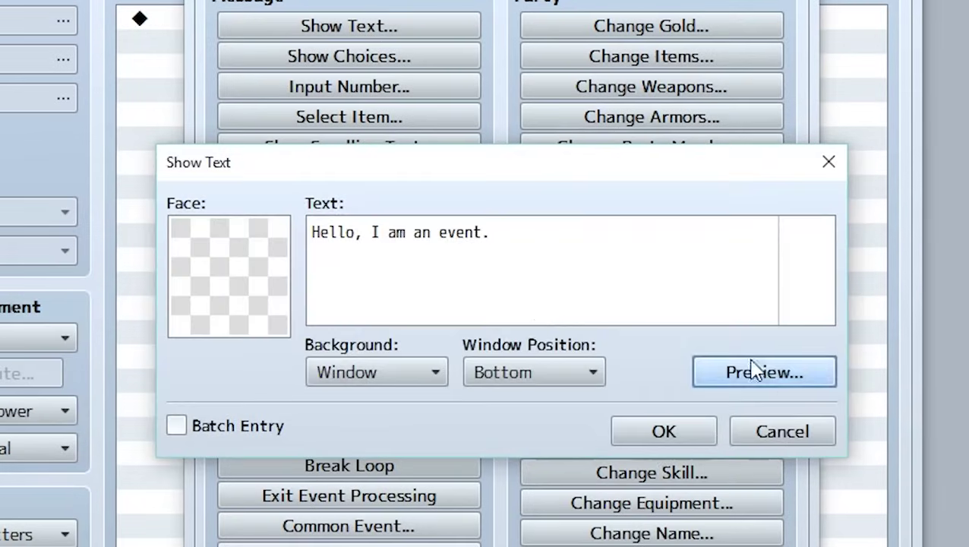
{"action": "left_click", "coordinate": [540, 364]}
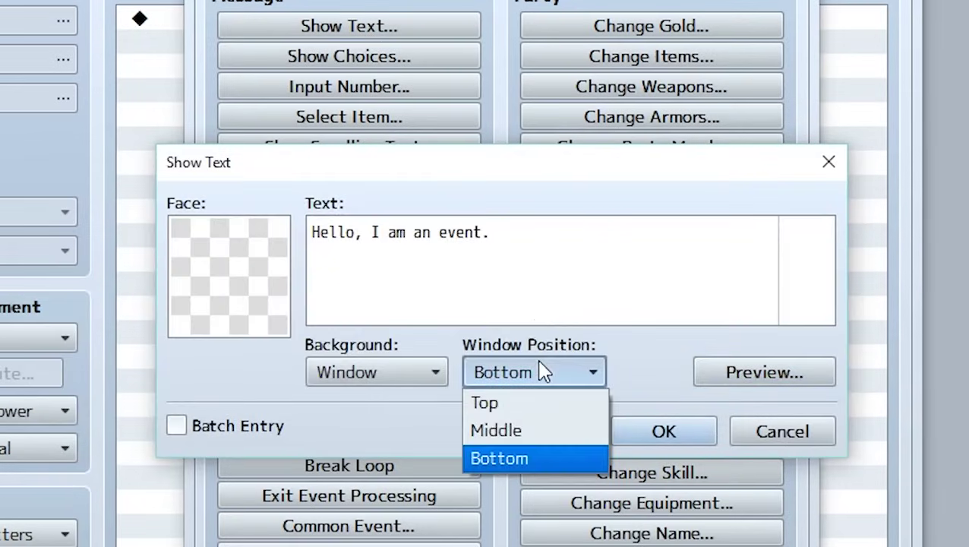
{"action": "left_click", "coordinate": [651, 386]}
{"action": "left_click", "coordinate": [389, 389]}
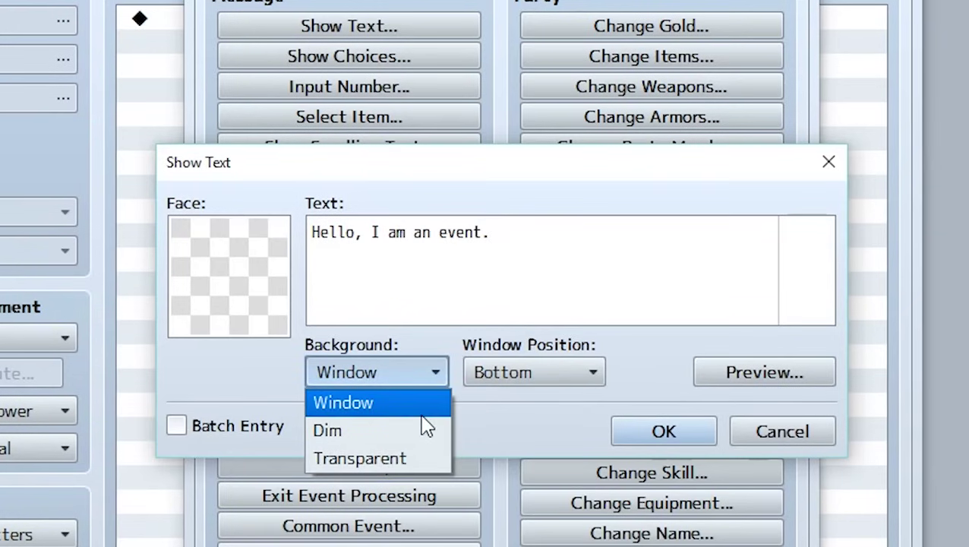
{"action": "left_click", "coordinate": [399, 401]}
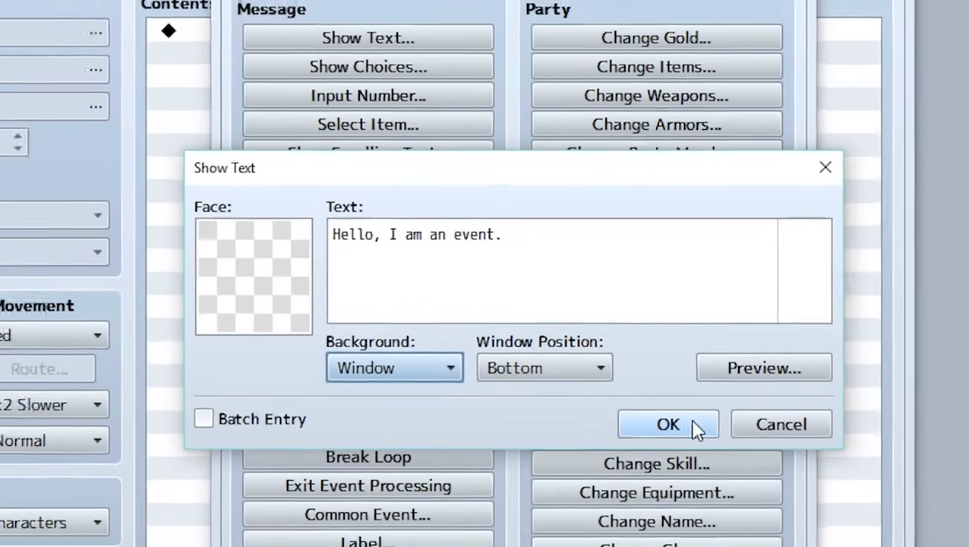
{"action": "left_click", "coordinate": [692, 434]}
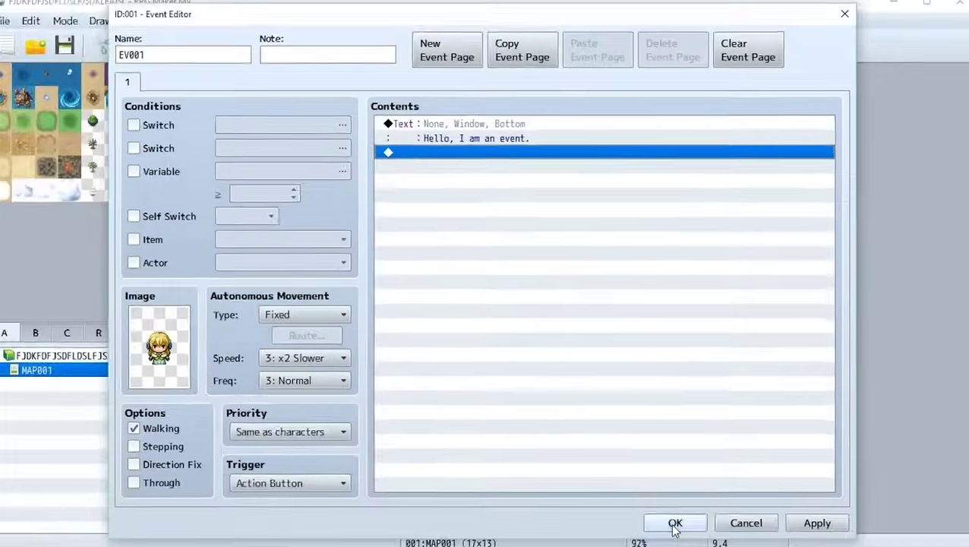
Step: Close the event editor and launch a playtest, saving changes first
{"action": "left_click", "coordinate": [674, 523]}
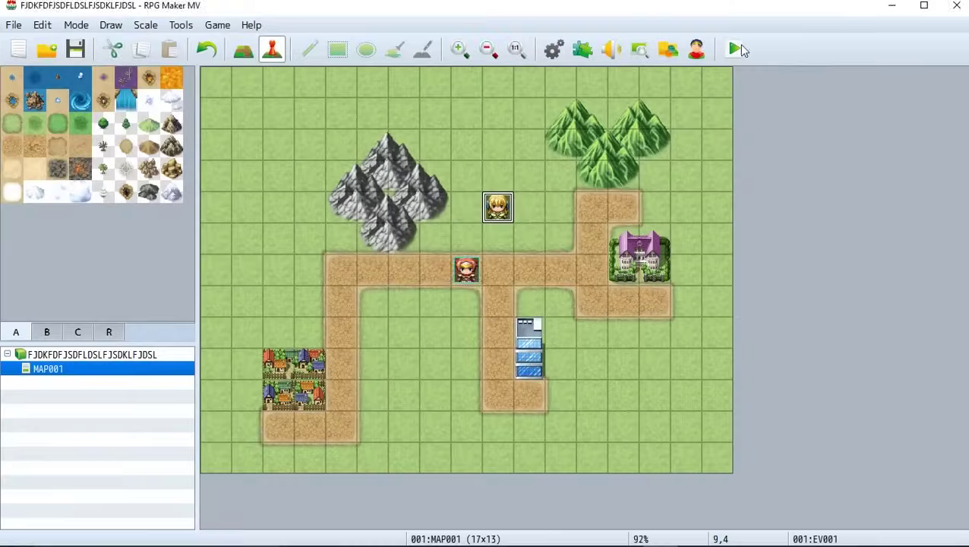
{"action": "left_click", "coordinate": [739, 44]}
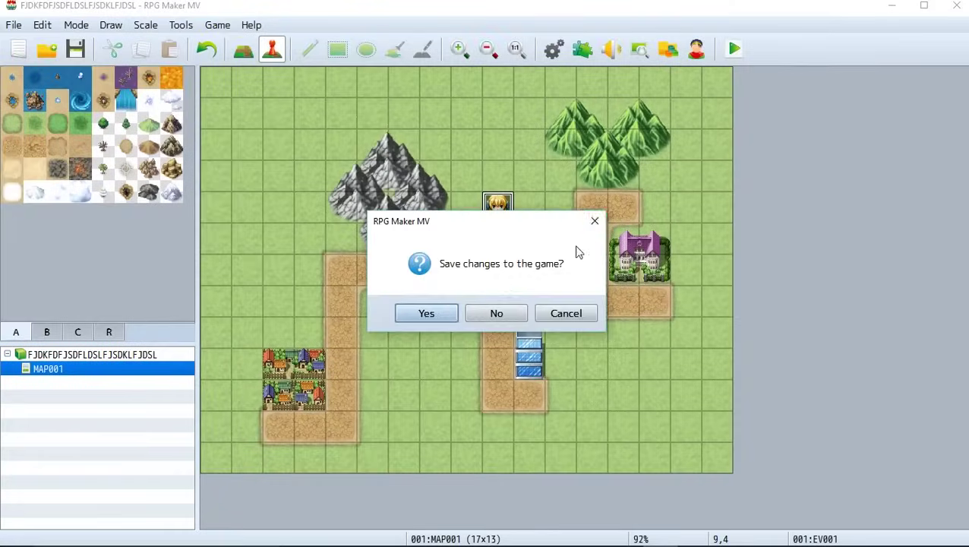
{"action": "left_click", "coordinate": [450, 309]}
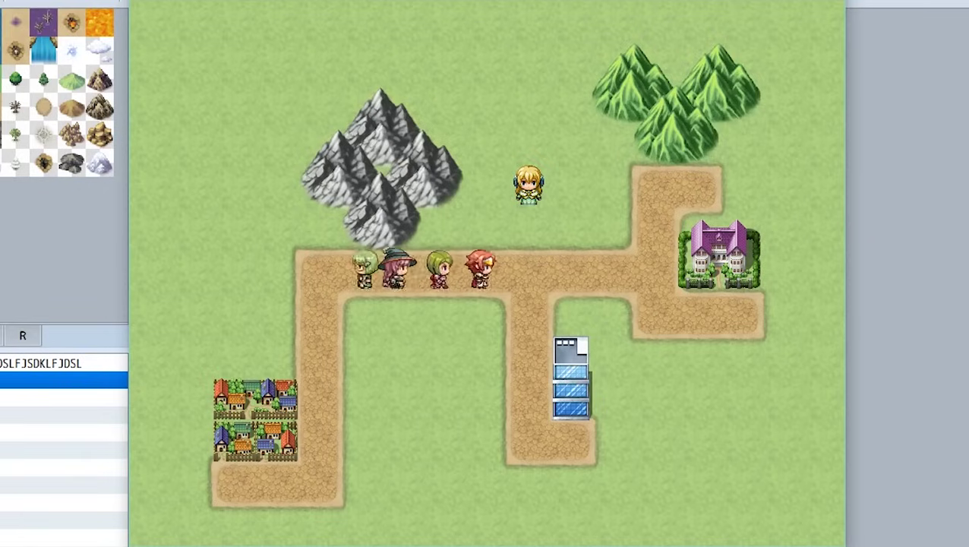
Step: Walk the party right and up to the blonde NPC, then read and dismiss its greeting
{"action": "key", "text": "Right"}
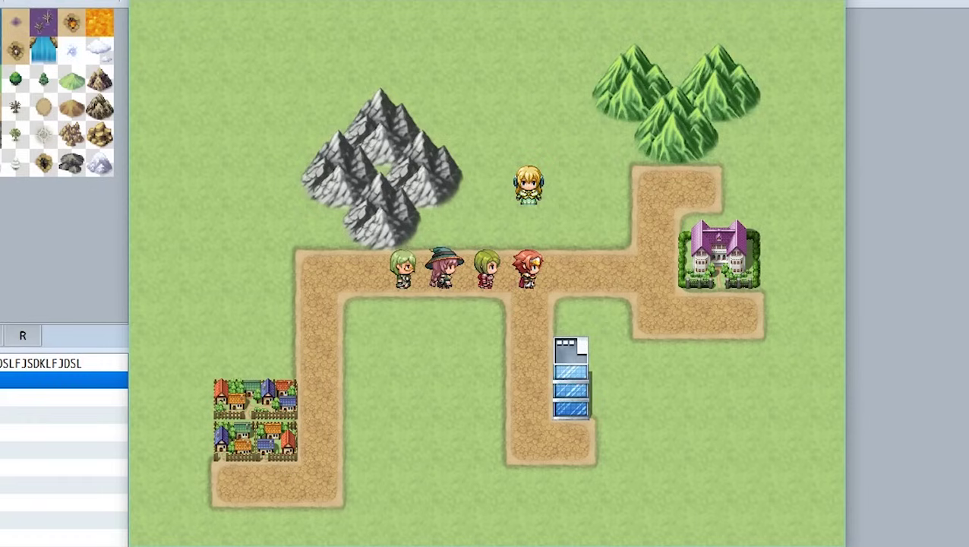
{"action": "key", "text": "Up"}
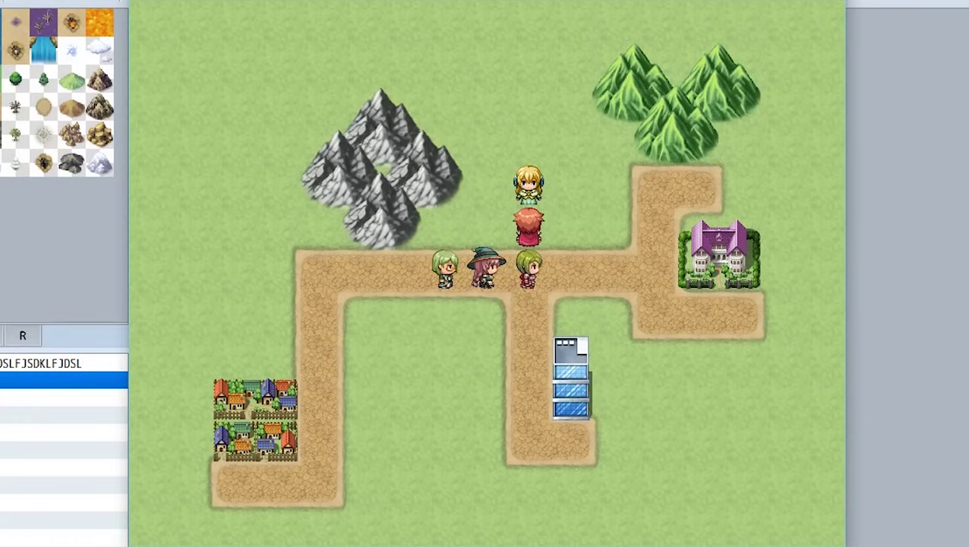
{"action": "key", "text": "Return"}
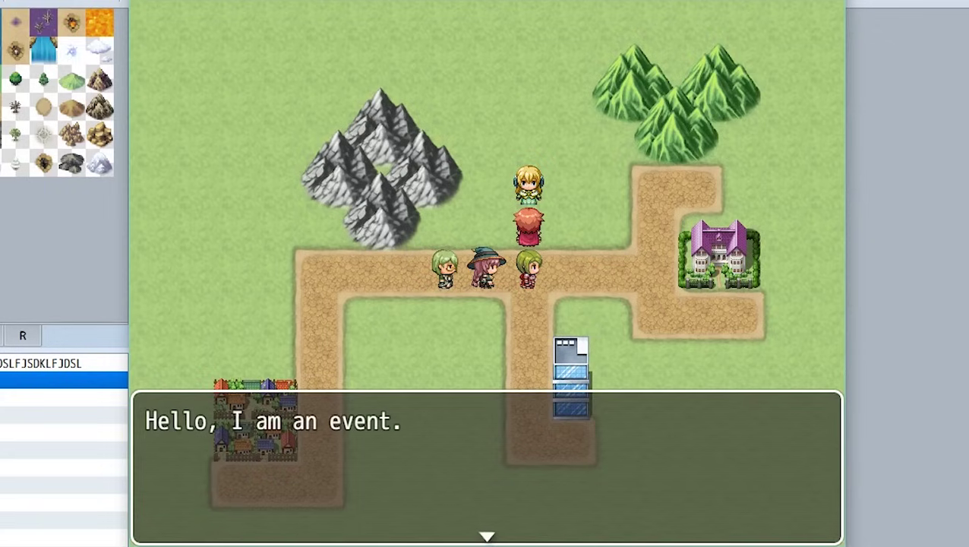
{"action": "key", "text": "Return"}
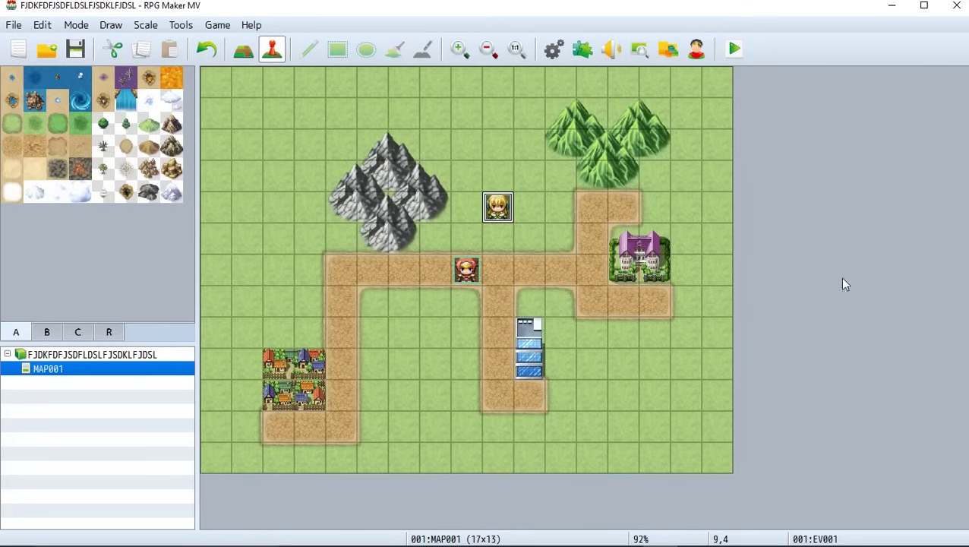
Step: Append a second Show Text to EV001 reading 'This is another dialogue'
{"action": "double_click", "coordinate": [498, 209]}
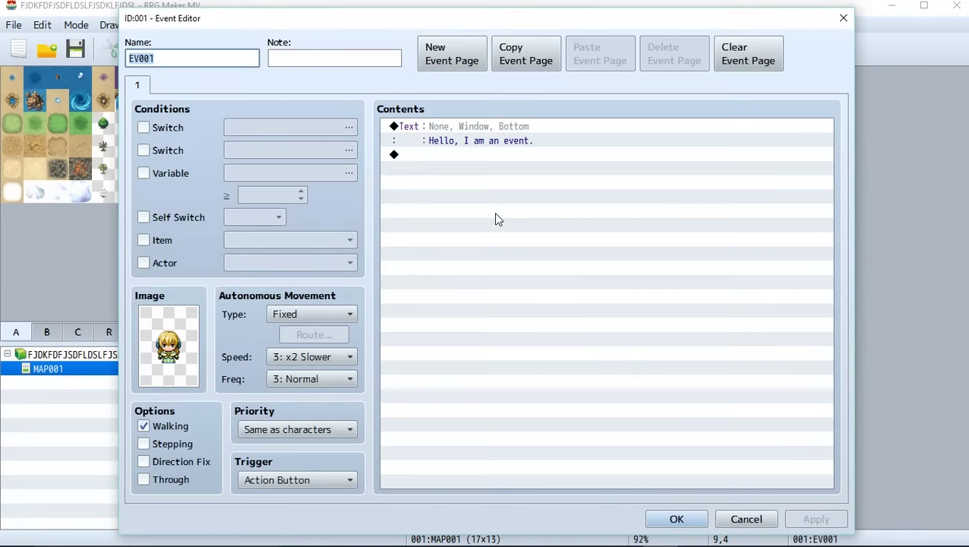
{"action": "double_click", "coordinate": [504, 217]}
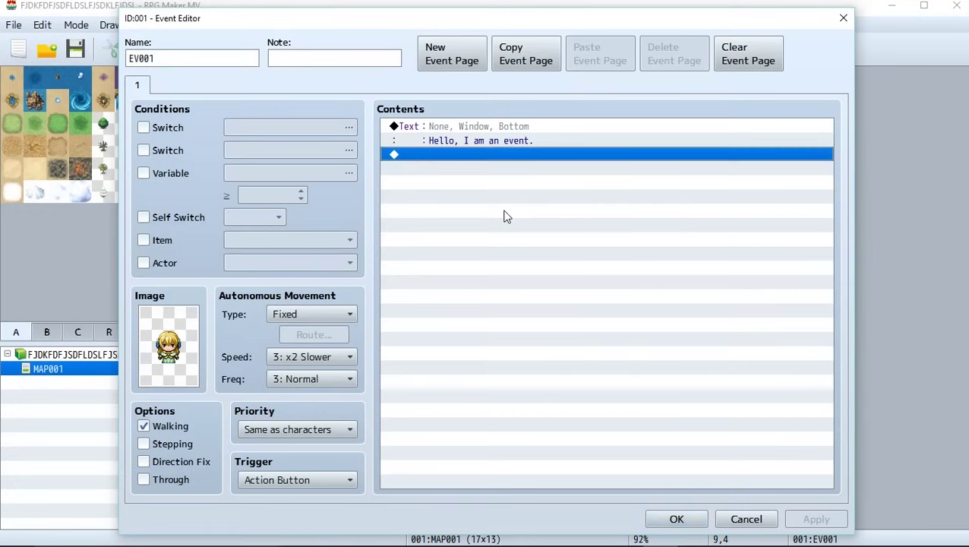
{"action": "left_click", "coordinate": [516, 130]}
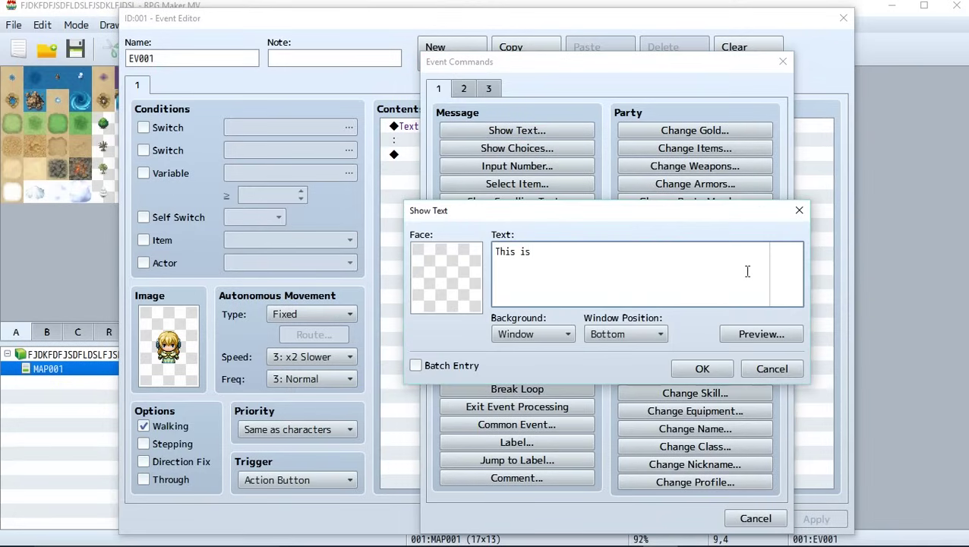
{"action": "type", "text": "This is another dialogue"}
{"action": "left_click", "coordinate": [693, 369]}
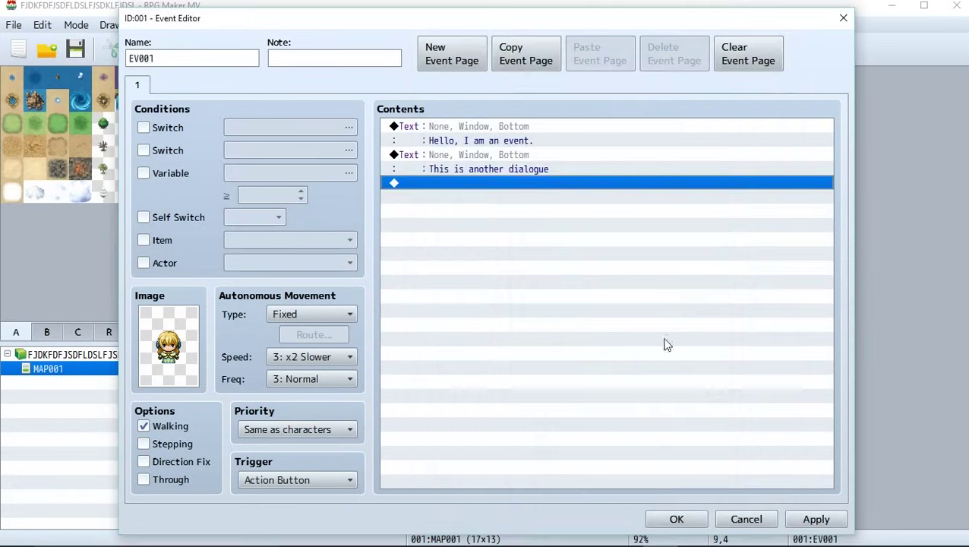
Step: Add a Show Choices command with options 'I like hotdogs' and 'I like hamburgers'
{"action": "double_click", "coordinate": [585, 259]}
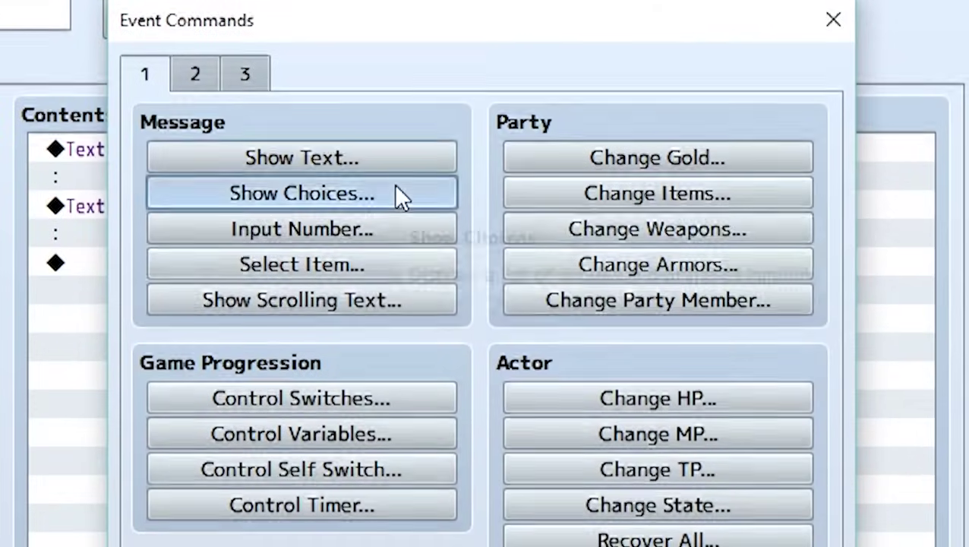
{"action": "left_click", "coordinate": [396, 190]}
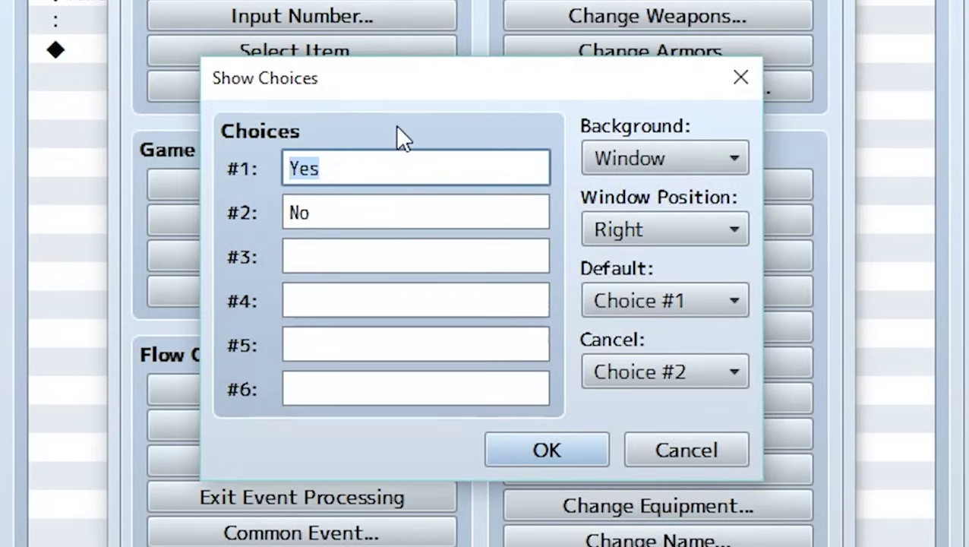
{"action": "type", "text": "I like hotdogs"}
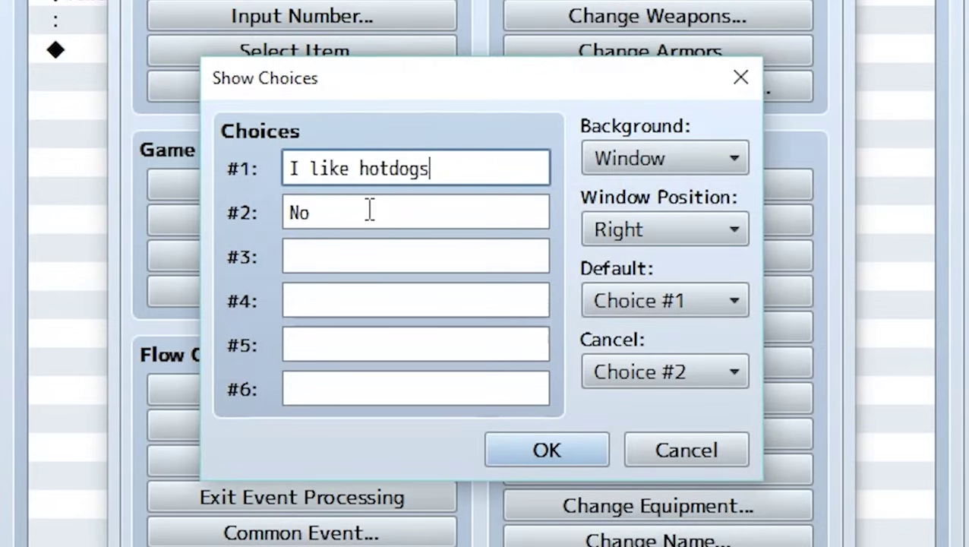
{"action": "key", "text": "Tab"}
{"action": "type", "text": "I l"}
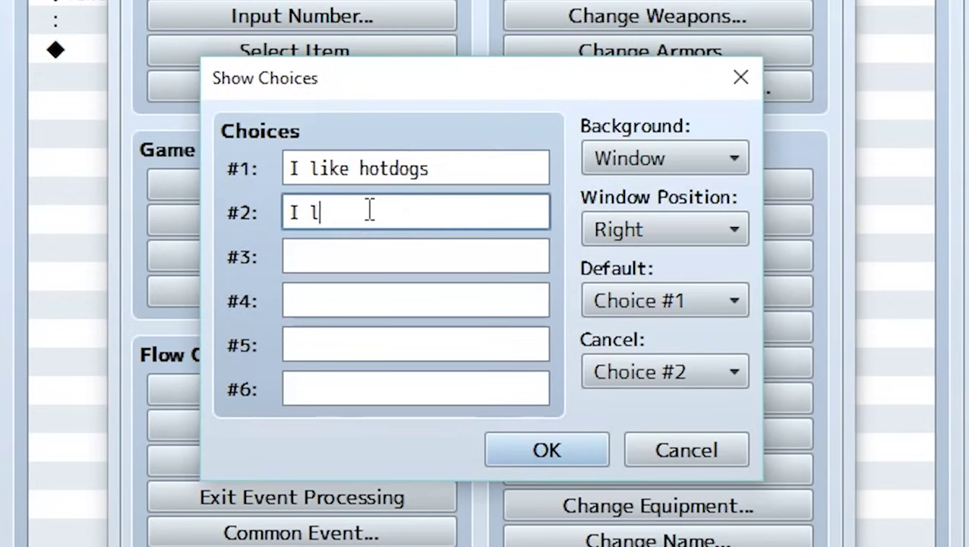
{"action": "type", "text": "ike hamburger"}
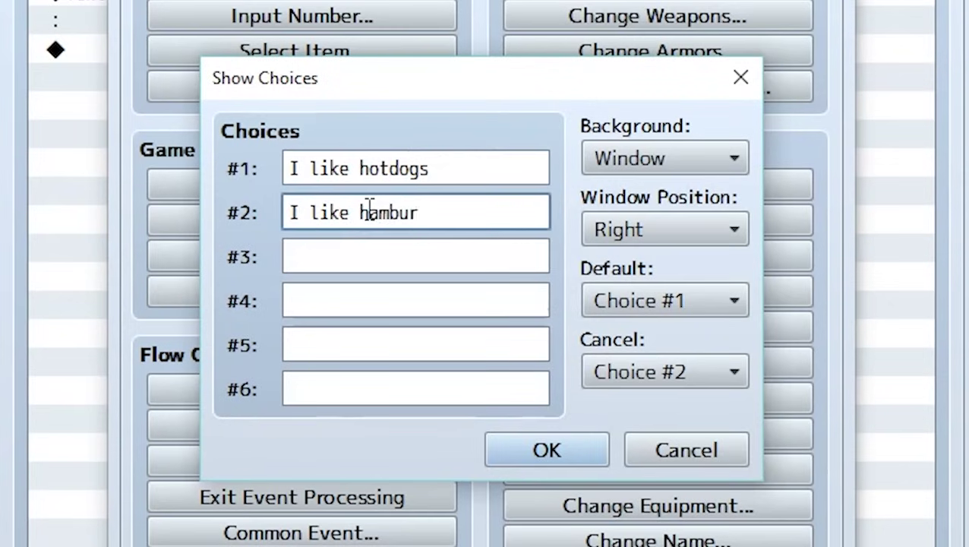
{"action": "type", "text": "s"}
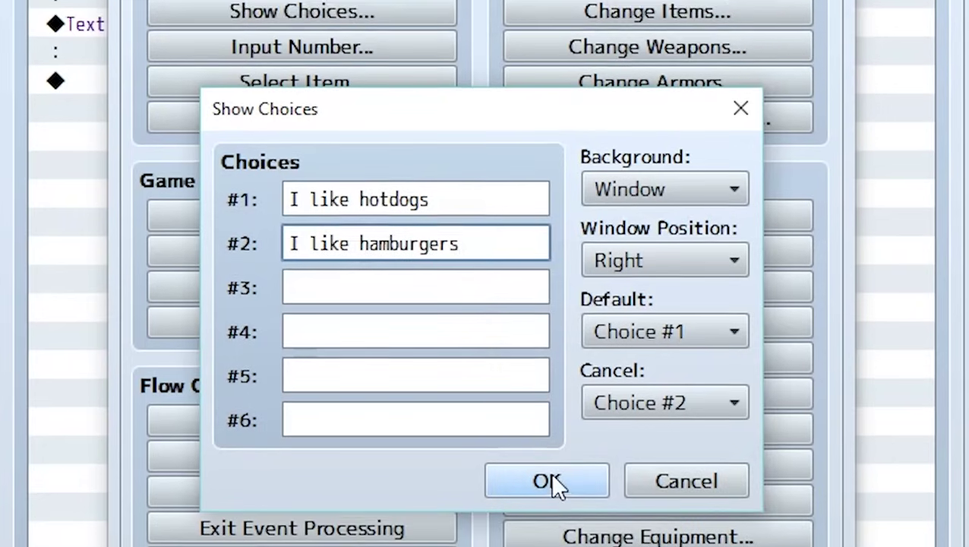
{"action": "left_click", "coordinate": [549, 448]}
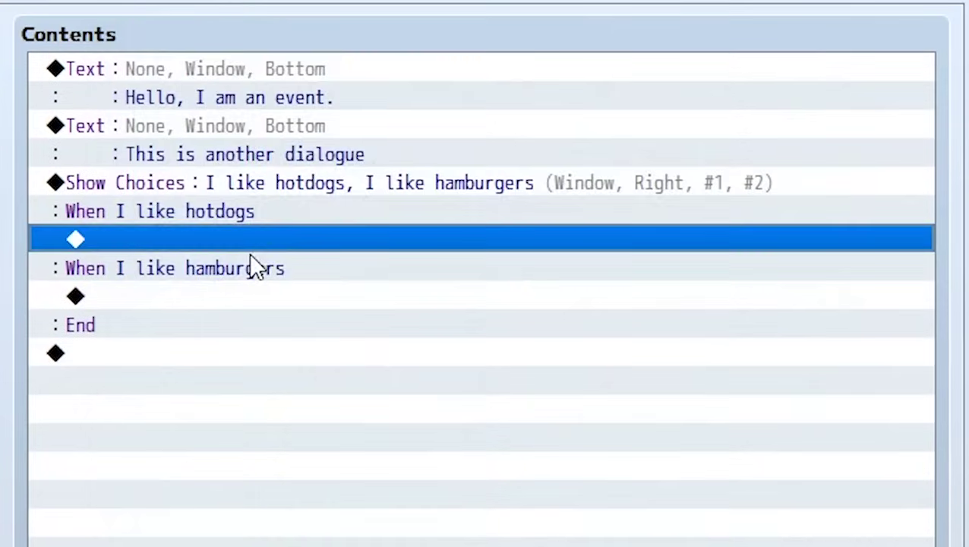
Step: Add the reply 'I hate hat dogs. Ew!' under the hotdogs branch
{"action": "left_click", "coordinate": [187, 299]}
{"action": "left_click", "coordinate": [218, 219]}
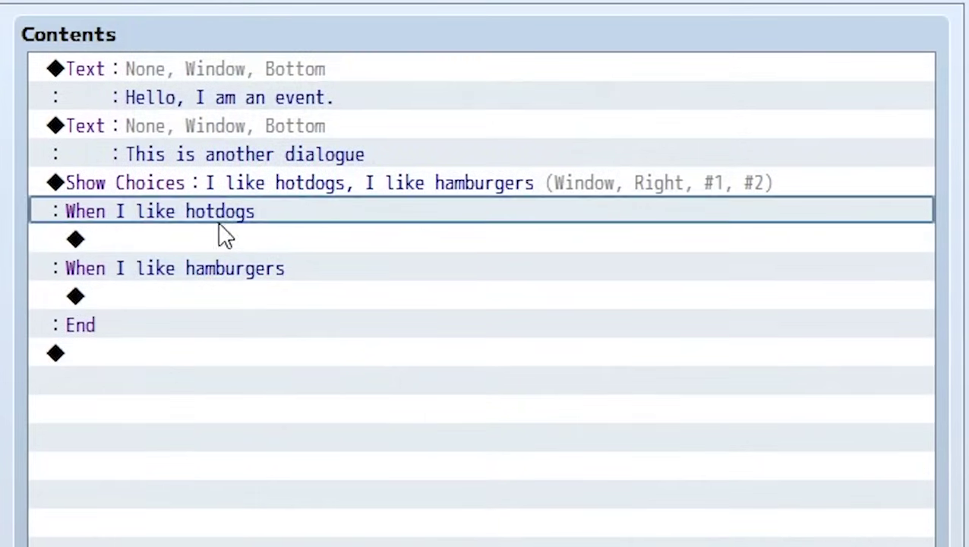
{"action": "left_click", "coordinate": [239, 242]}
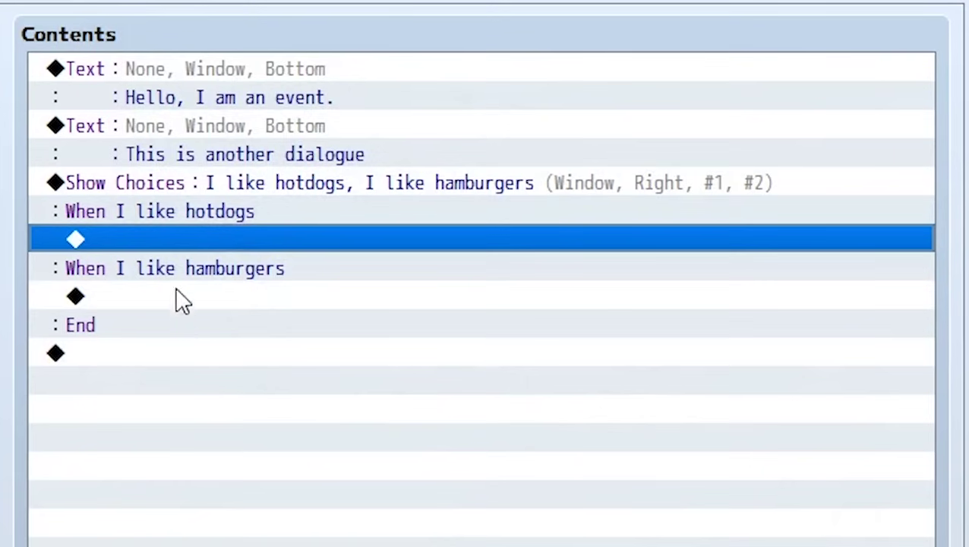
{"action": "double_click", "coordinate": [165, 236]}
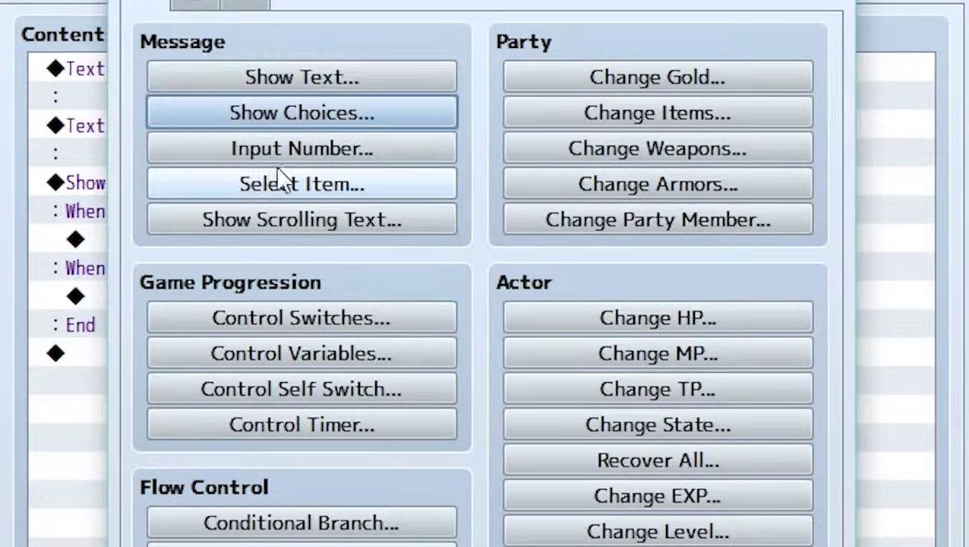
{"action": "left_click", "coordinate": [271, 76]}
{"action": "type", "text": "I"}
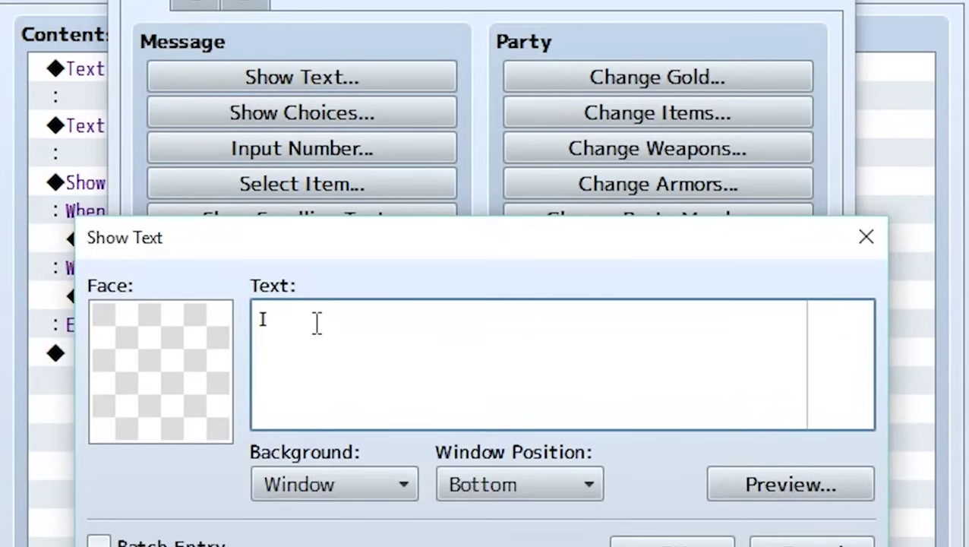
{"action": "type", "text": " hate hat dogs. "}
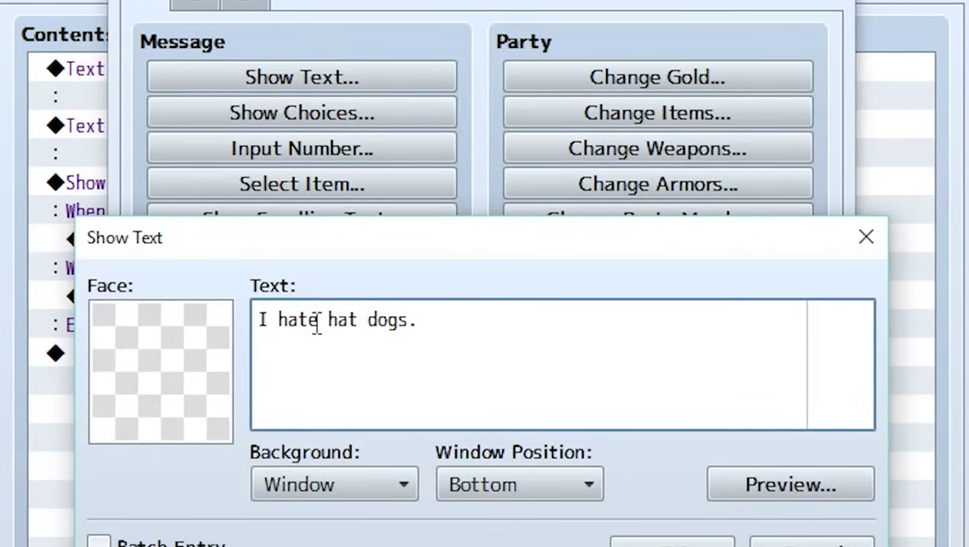
{"action": "type", "text": "Ew!"}
{"action": "left_click", "coordinate": [673, 542]}
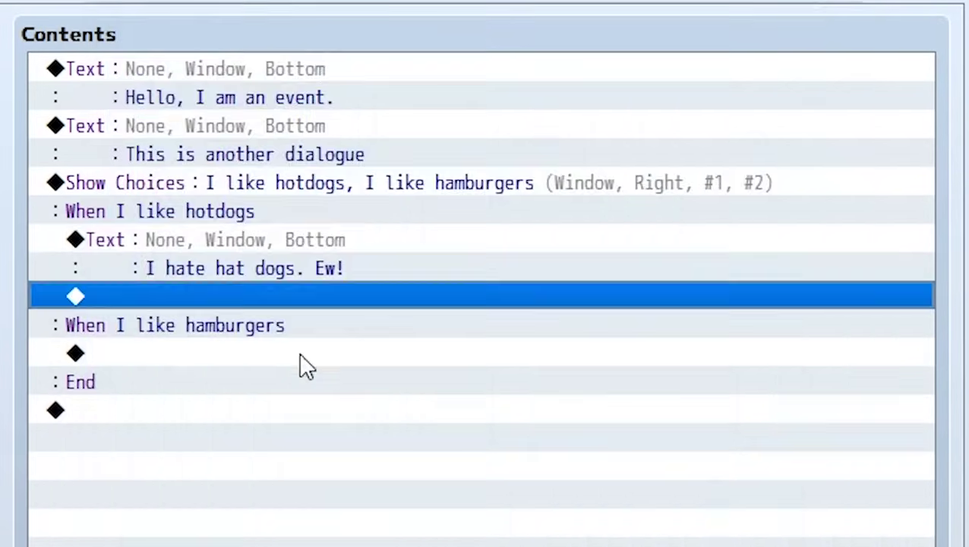
Step: Add the reply 'I love hamburger! Yayayayayayaya' under the hamburgers branch
{"action": "left_click", "coordinate": [235, 351]}
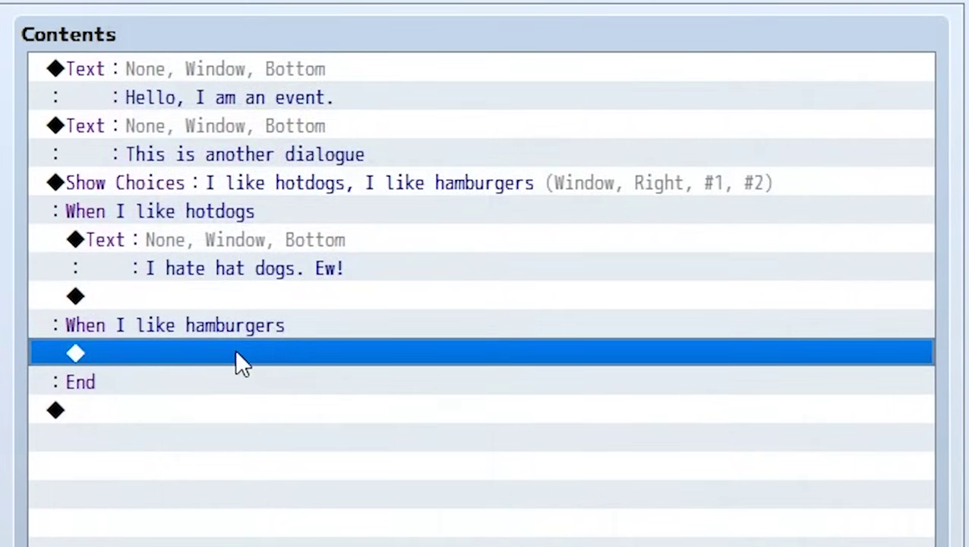
{"action": "double_click", "coordinate": [235, 351]}
{"action": "left_click", "coordinate": [372, 72]}
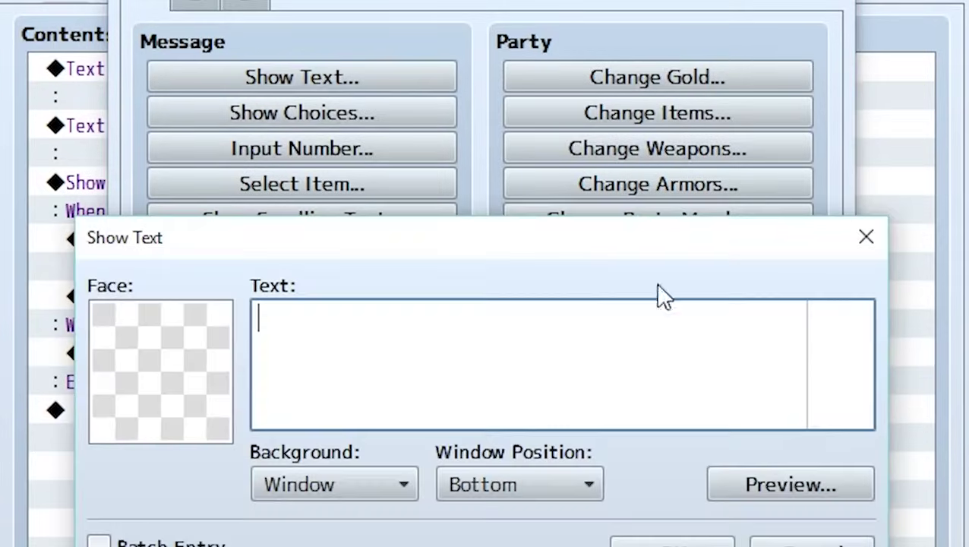
{"action": "type", "text": "I love "}
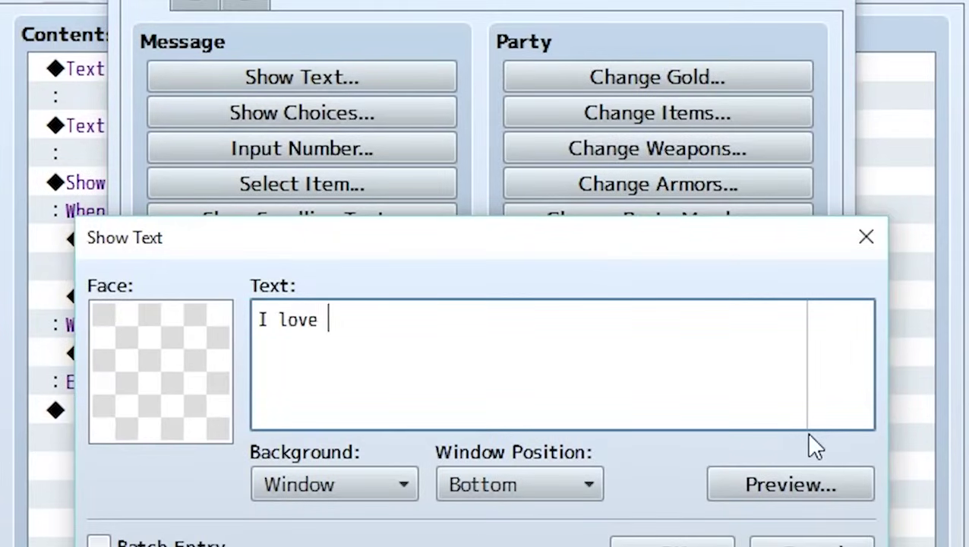
{"action": "type", "text": "hamburger"}
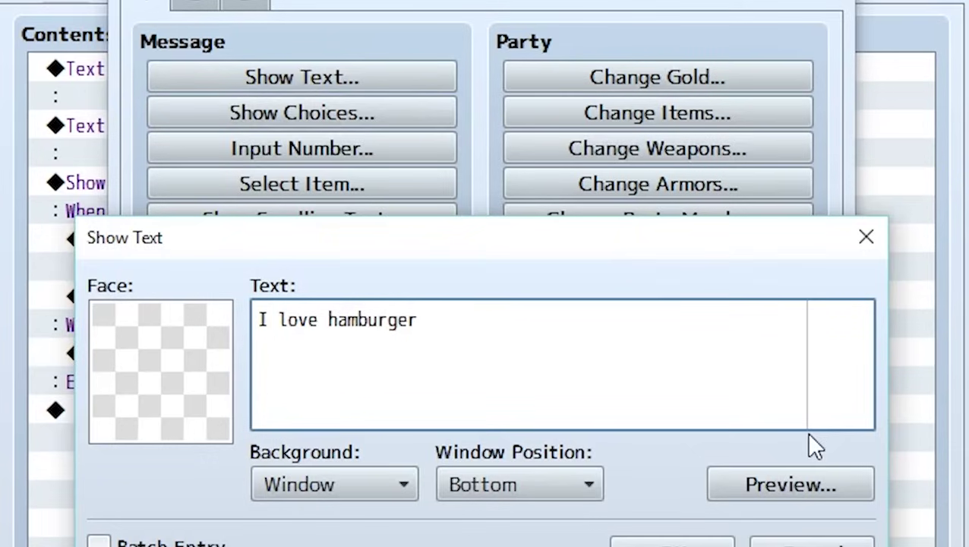
{"action": "type", "text": "! Yayayayayayaya"}
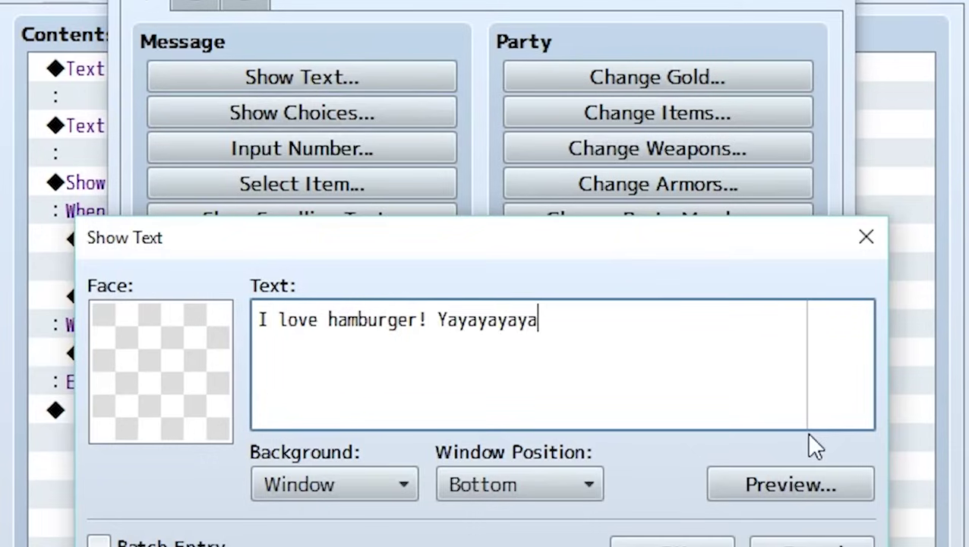
{"action": "key", "text": "ctrl+Return"}
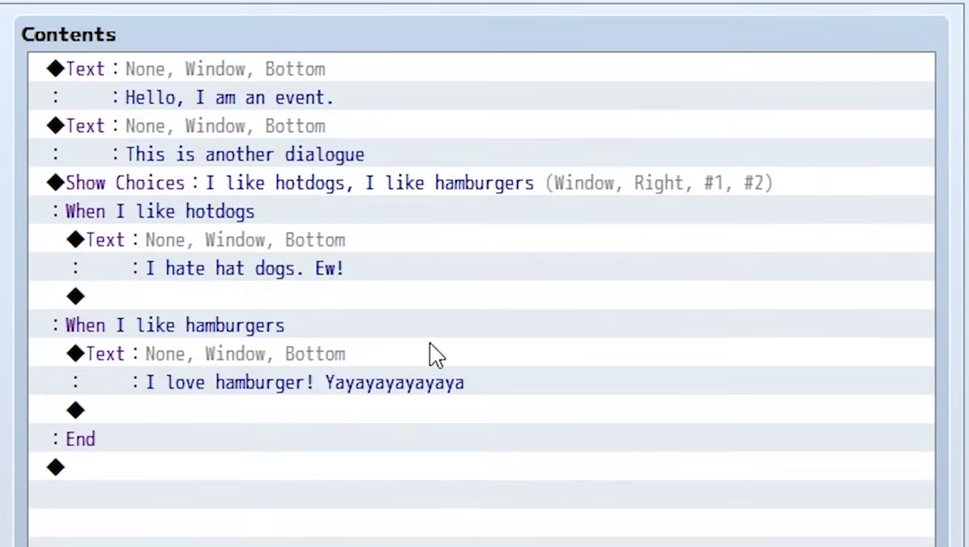
Step: Review each command in EV001's list, from the greeting down to the hamburger reply
{"action": "left_click", "coordinate": [312, 73]}
{"action": "left_click", "coordinate": [271, 133]}
{"action": "left_click", "coordinate": [259, 183]}
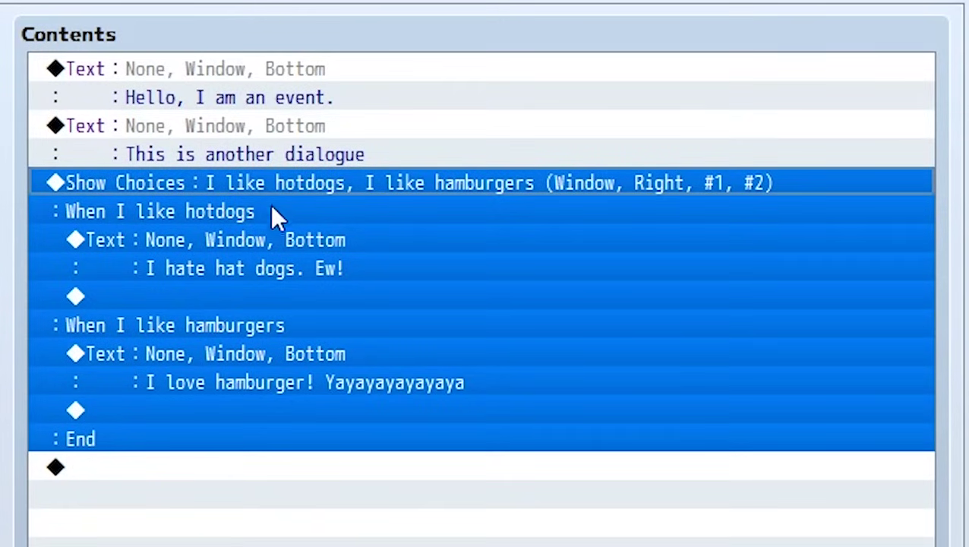
{"action": "left_click", "coordinate": [275, 240]}
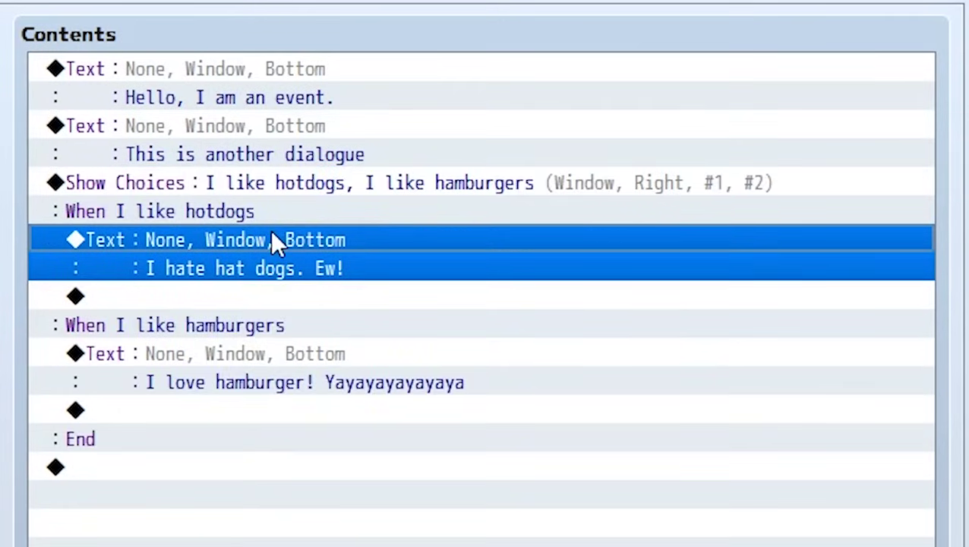
{"action": "left_click", "coordinate": [265, 357]}
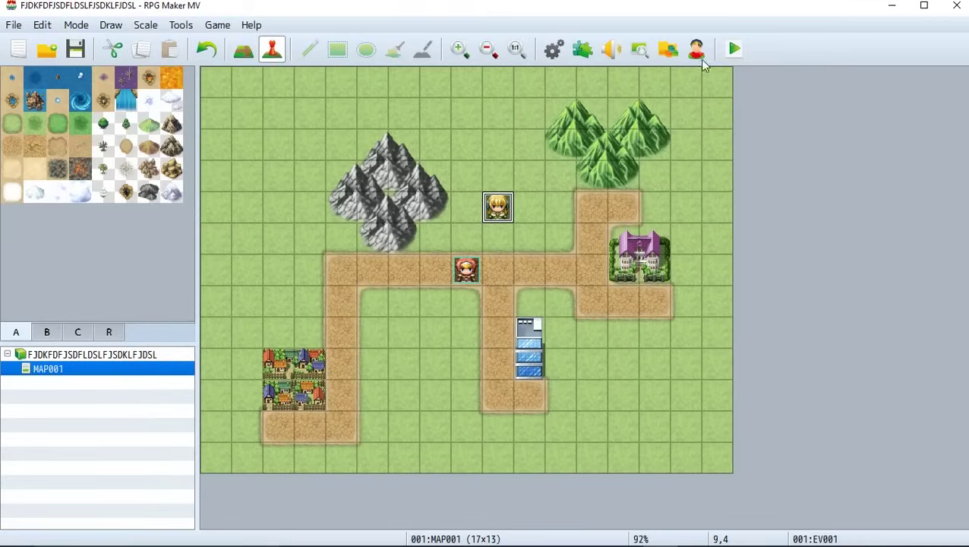
Step: Save and playtest with Ctrl+R, walk to the NPC, and read both dialogue lines
{"action": "key", "text": "ctrl+r"}
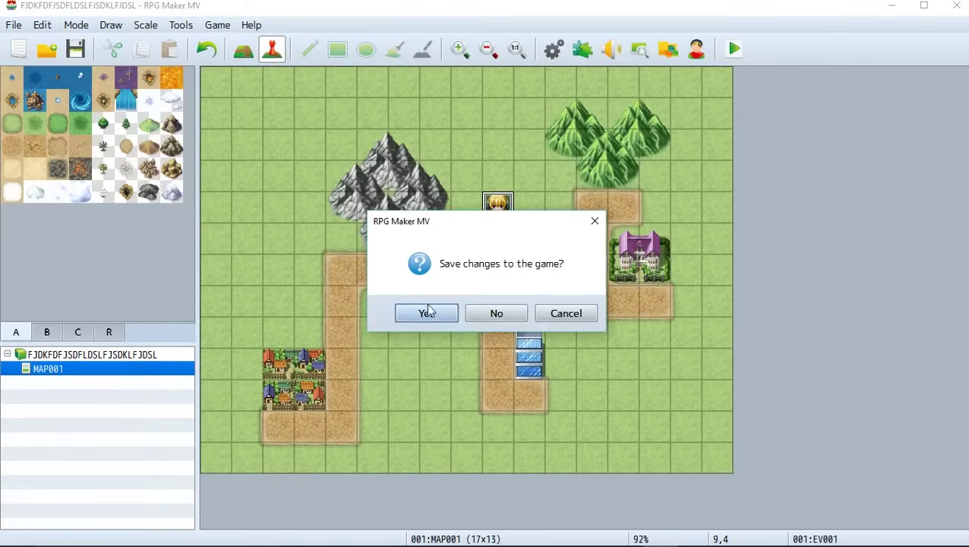
{"action": "left_click", "coordinate": [426, 305]}
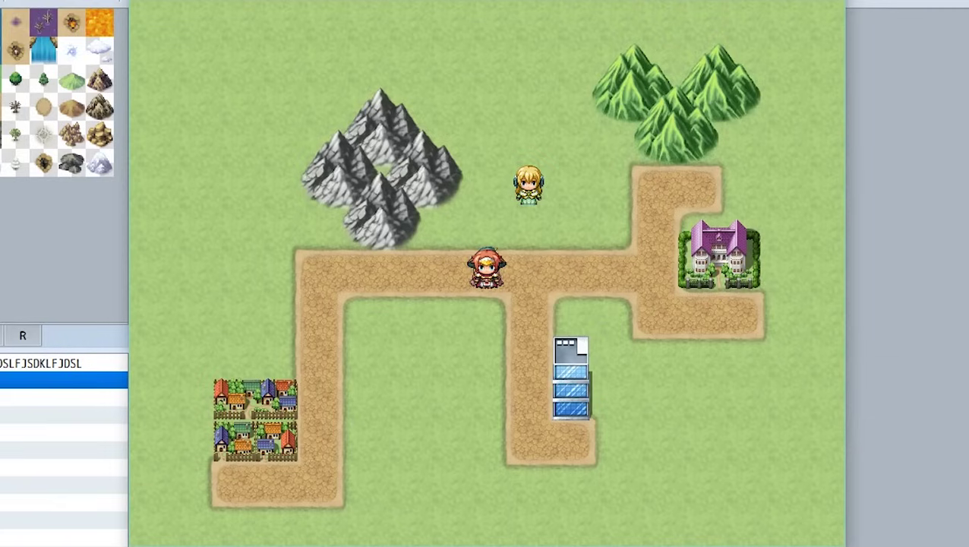
{"action": "key", "text": "Right"}
{"action": "key", "text": "Up"}
{"action": "key", "text": "Return"}
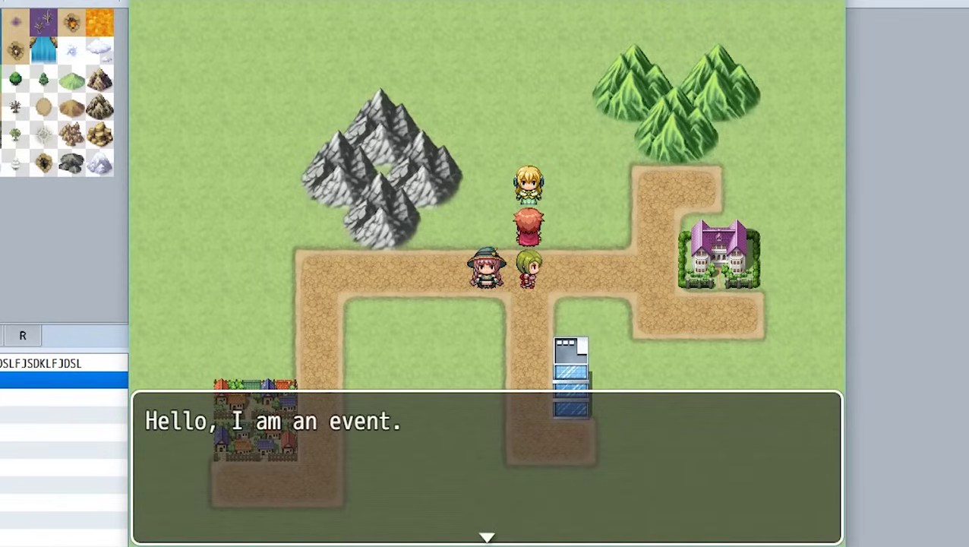
{"action": "key", "text": "Return"}
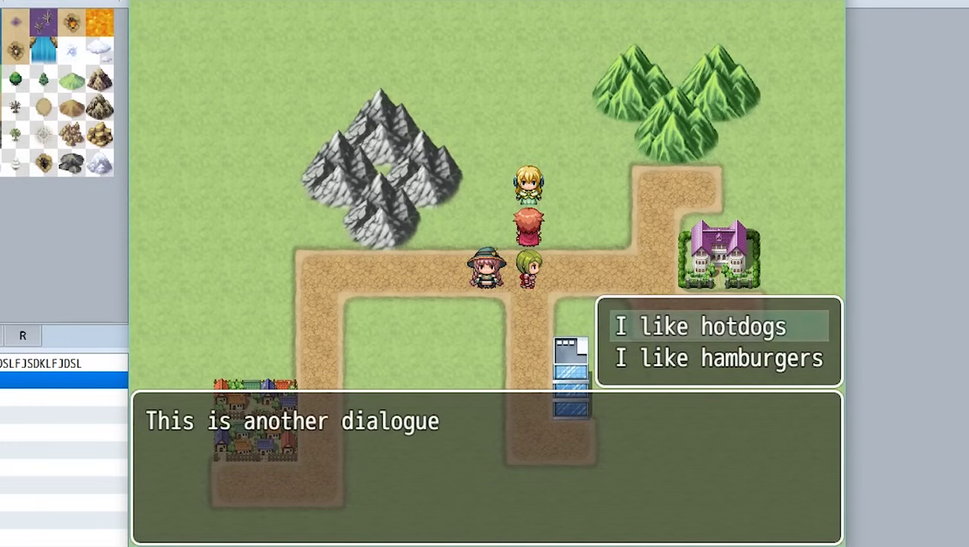
Step: Choose 'I like hamburgers' and dismiss the NPC's hamburger reply
{"action": "key", "text": "Down"}
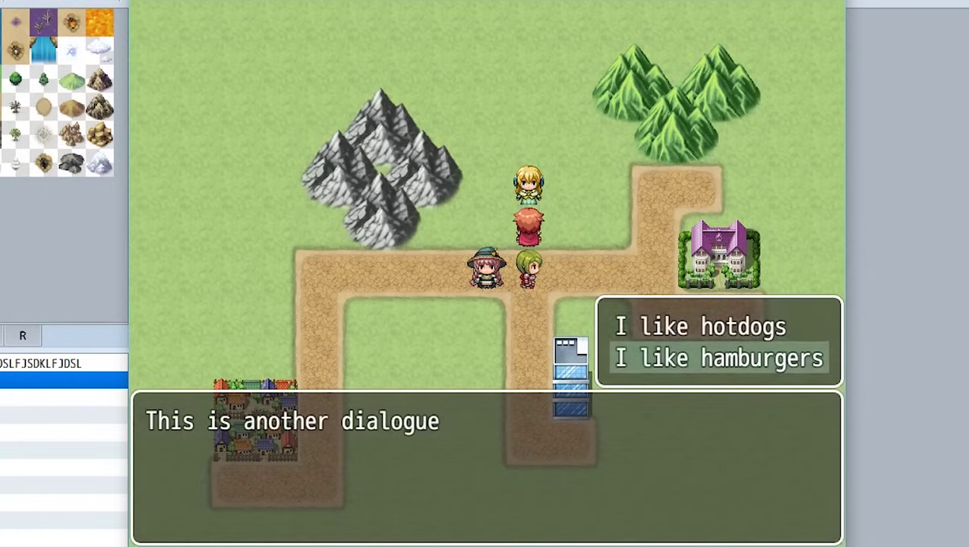
{"action": "key", "text": "Up"}
{"action": "key", "text": "Down"}
{"action": "key", "text": "Return"}
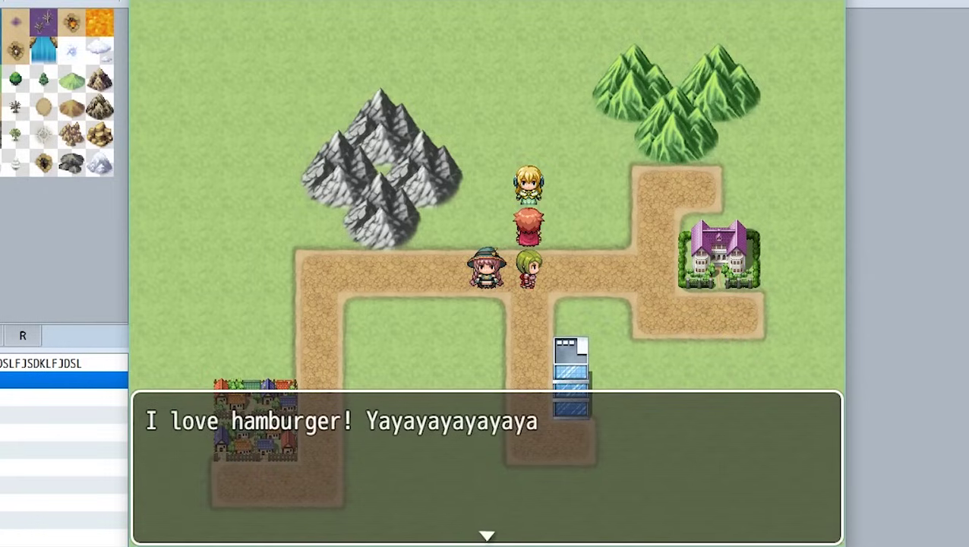
{"action": "key", "text": "Return"}
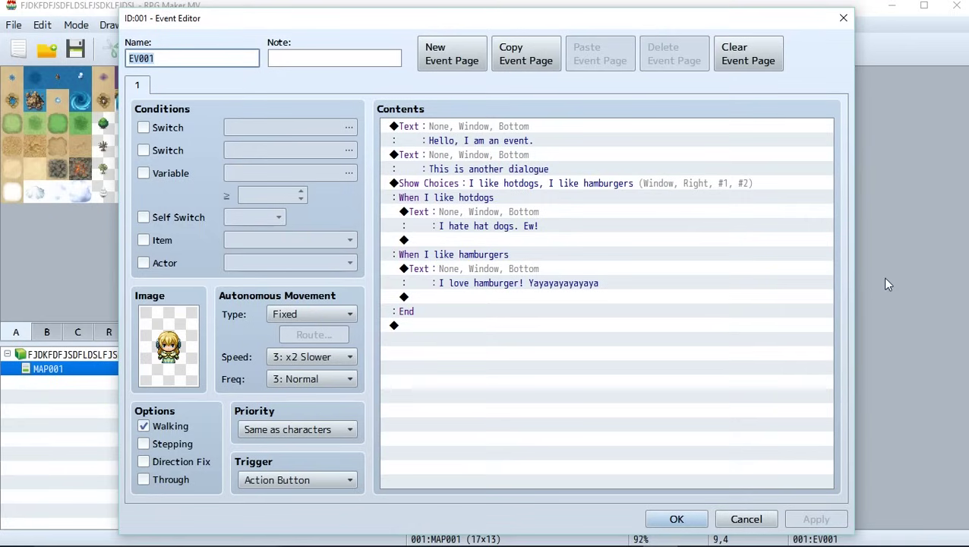
Step: Browse the Actor1, Actor2, Nature and People4 face sheets, then pick the blonde Actor2 face for the greeting
{"action": "double_click", "coordinate": [481, 129]}
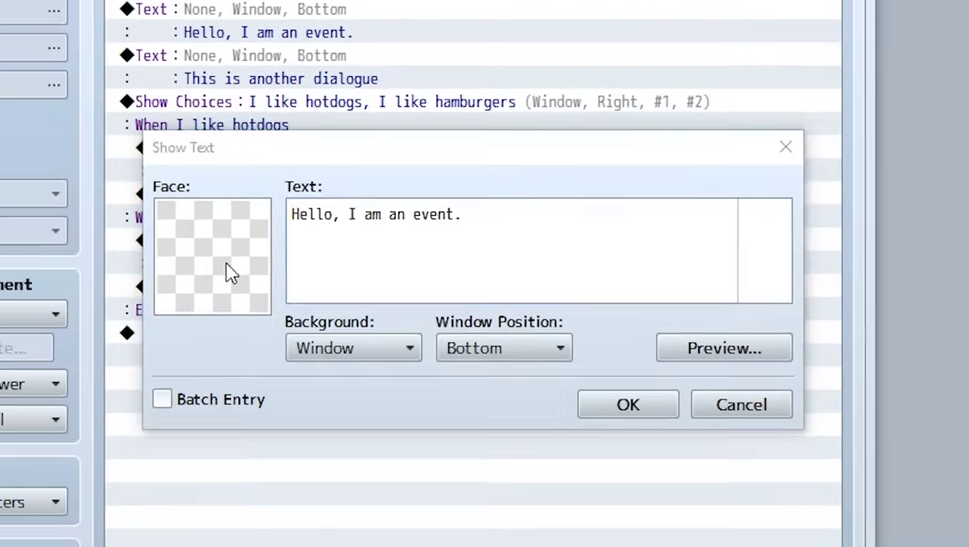
{"action": "double_click", "coordinate": [186, 305]}
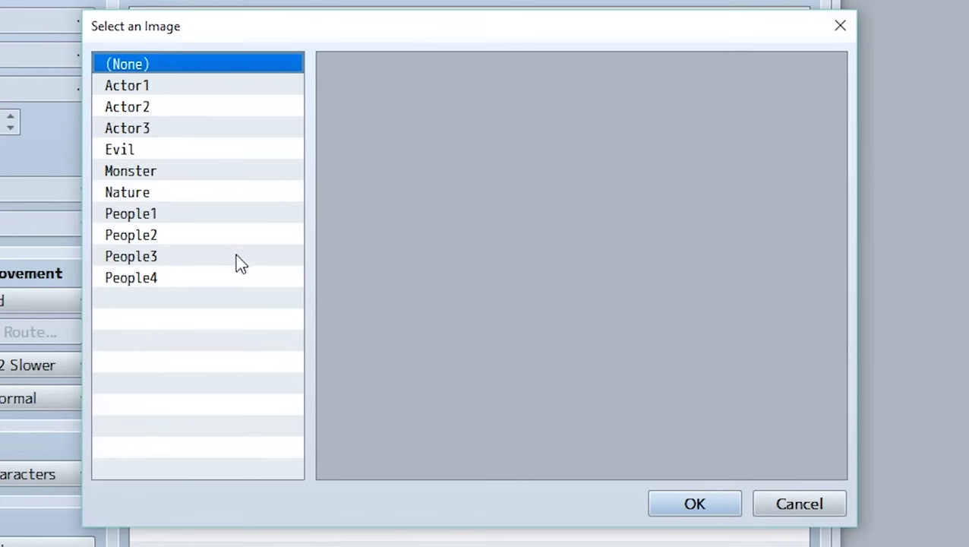
{"action": "left_click", "coordinate": [192, 94]}
{"action": "left_click", "coordinate": [194, 113]}
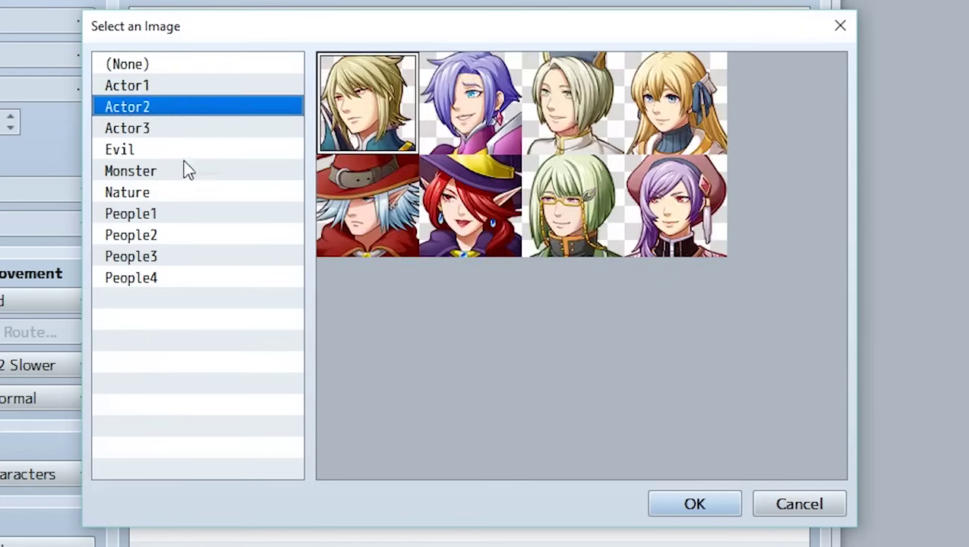
{"action": "left_click", "coordinate": [169, 191]}
{"action": "left_click", "coordinate": [167, 278]}
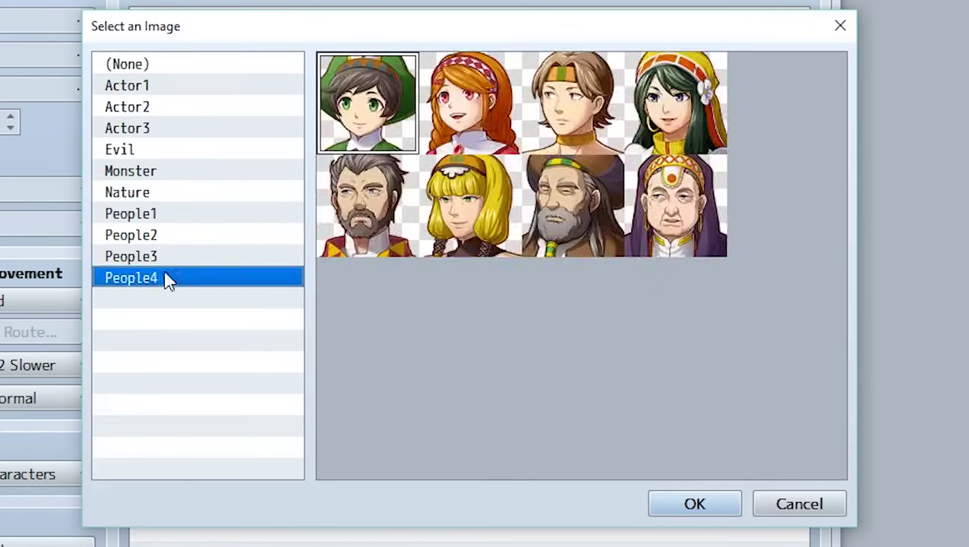
{"action": "left_click", "coordinate": [163, 196]}
{"action": "left_click", "coordinate": [162, 110]}
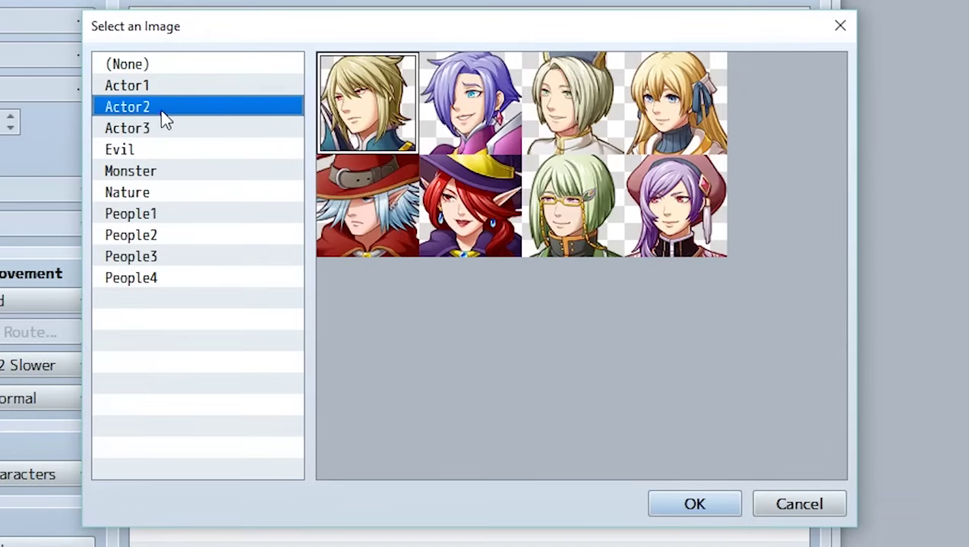
{"action": "double_click", "coordinate": [678, 122]}
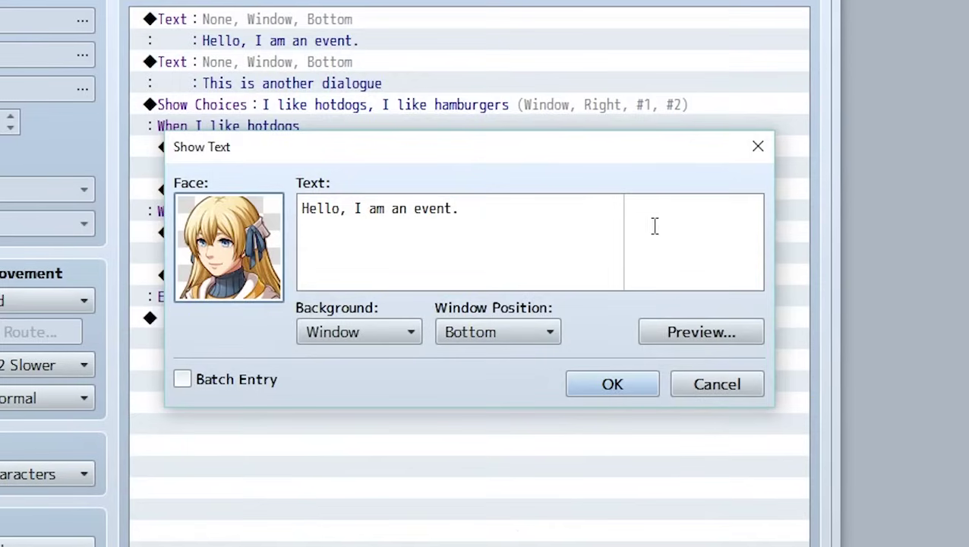
Step: Append a long run of 't' characters to the greeting and preview it beside the face
{"action": "left_click", "coordinate": [489, 221]}
{"action": "type", "text": "tt"}
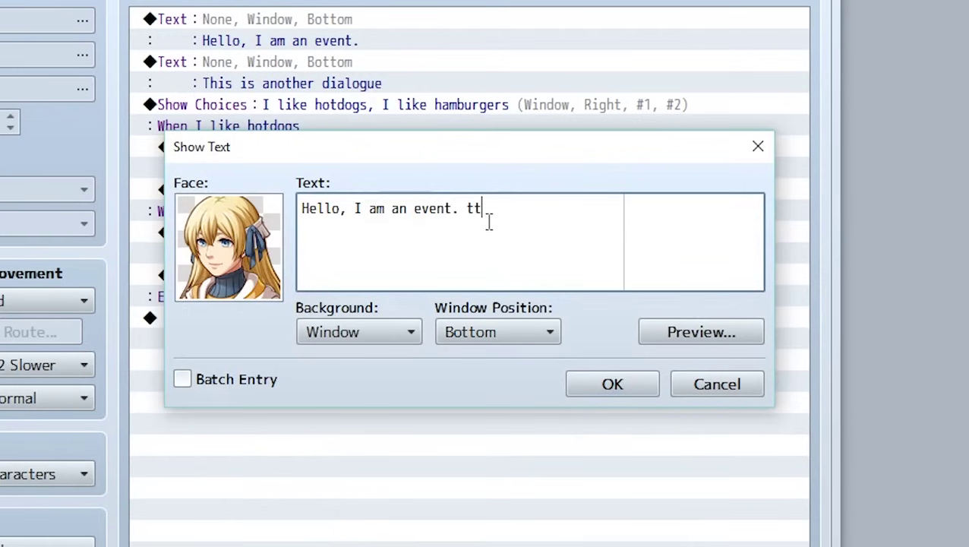
{"action": "type", "text": "tttttttttttttttttttttttttttttt"}
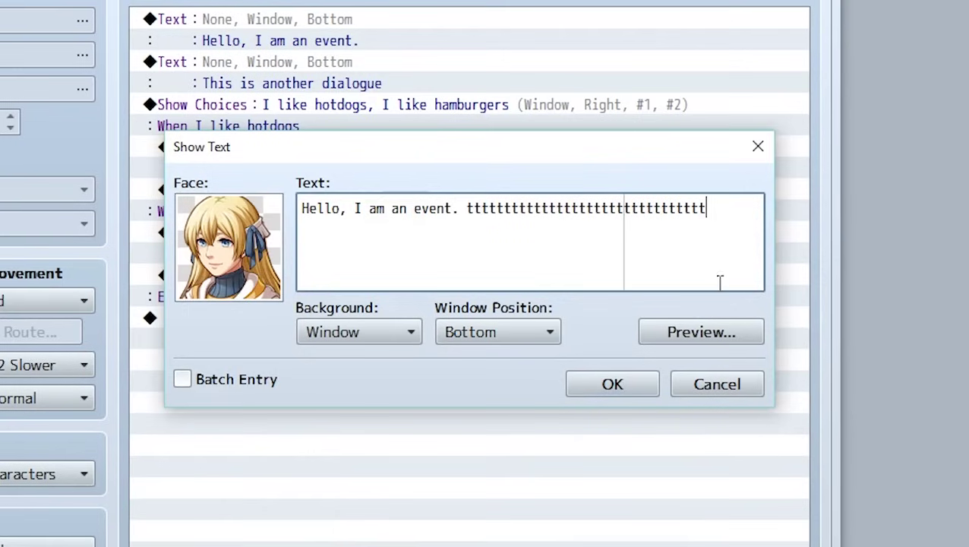
{"action": "left_click", "coordinate": [714, 331]}
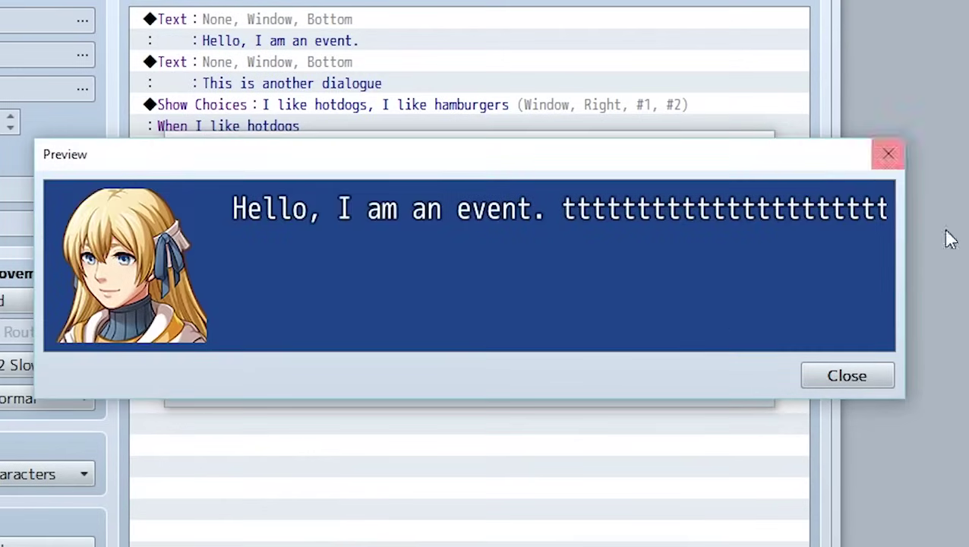
{"action": "left_click", "coordinate": [857, 374]}
Step: Replace the trailing t's with a second filler line 'tjrljdkgjlfdgf', preview it, then add empty lines
{"action": "left_click_drag", "start_coordinate": [628, 216], "coordinate": [894, 217]}
{"action": "type", "text": "4"}
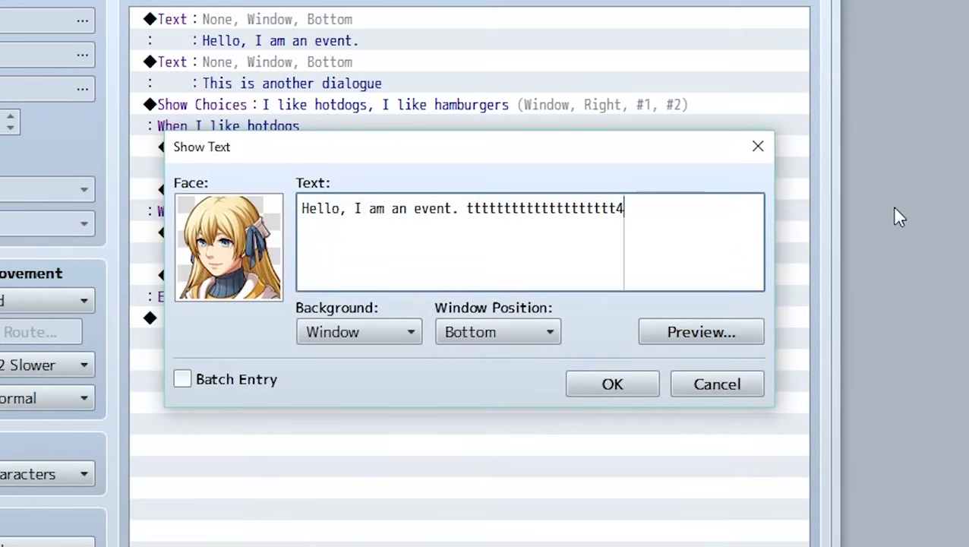
{"action": "key", "text": "BackSpace"}
{"action": "key", "text": "Return"}
{"action": "type", "text": "tjrljdkgjlfdgf"}
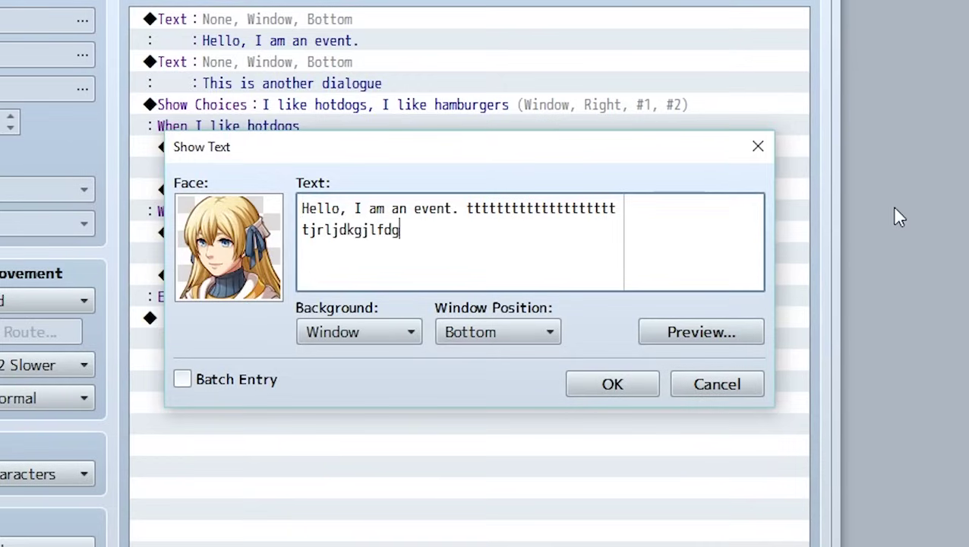
{"action": "left_click", "coordinate": [754, 330]}
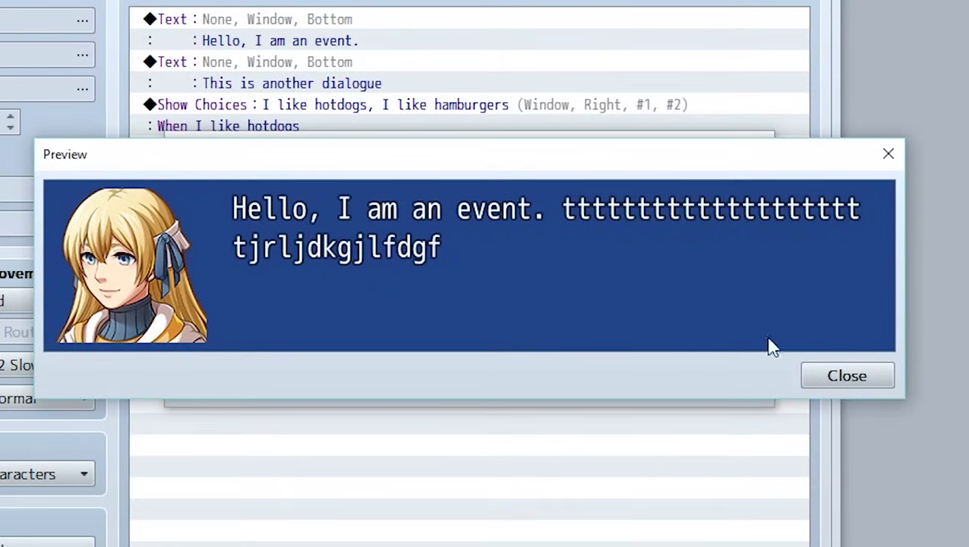
{"action": "left_click", "coordinate": [832, 381]}
{"action": "left_click", "coordinate": [569, 247]}
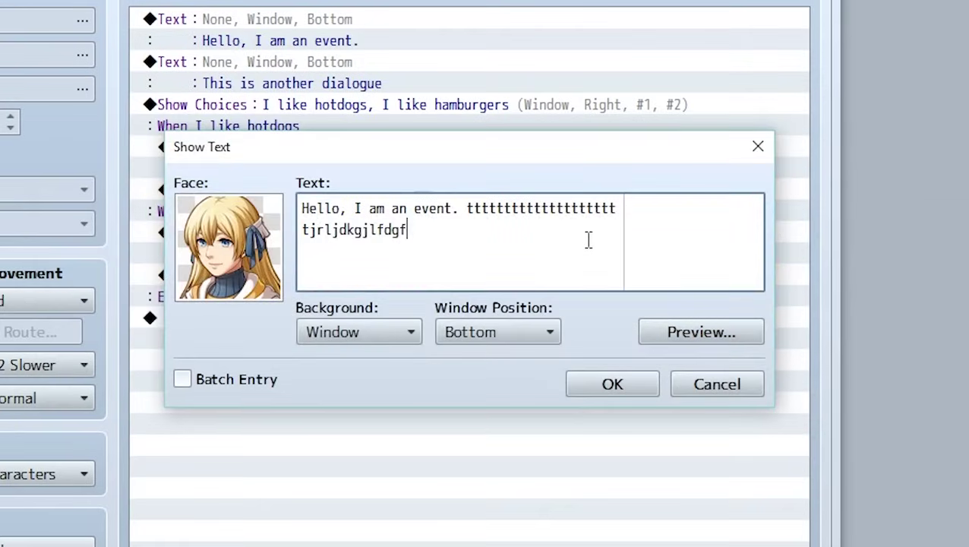
{"action": "key", "text": "Return"}
{"action": "key", "text": "Return"}
Step: Discard the test edits and give the greeting and second message the blonde Actor2 face
{"action": "left_click", "coordinate": [683, 384]}
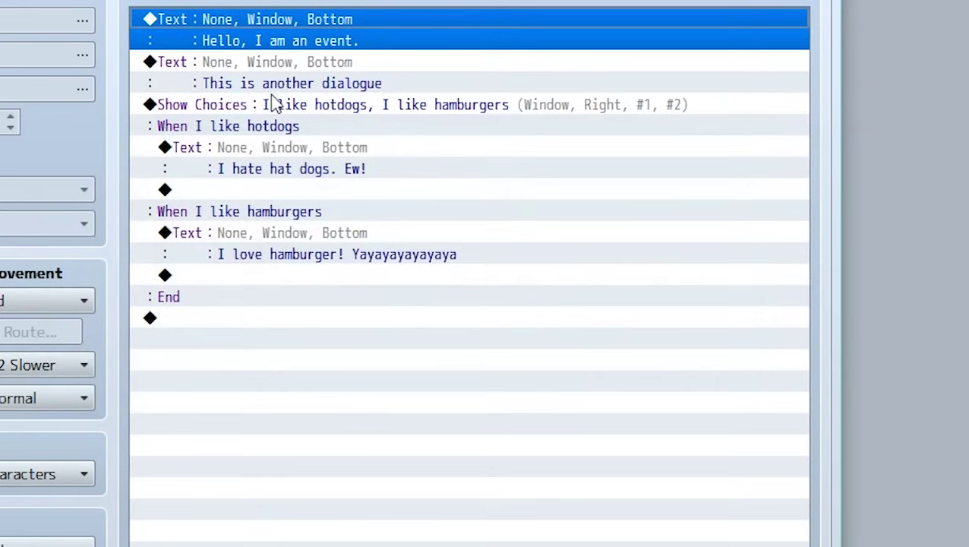
{"action": "double_click", "coordinate": [391, 47]}
{"action": "double_click", "coordinate": [215, 256]}
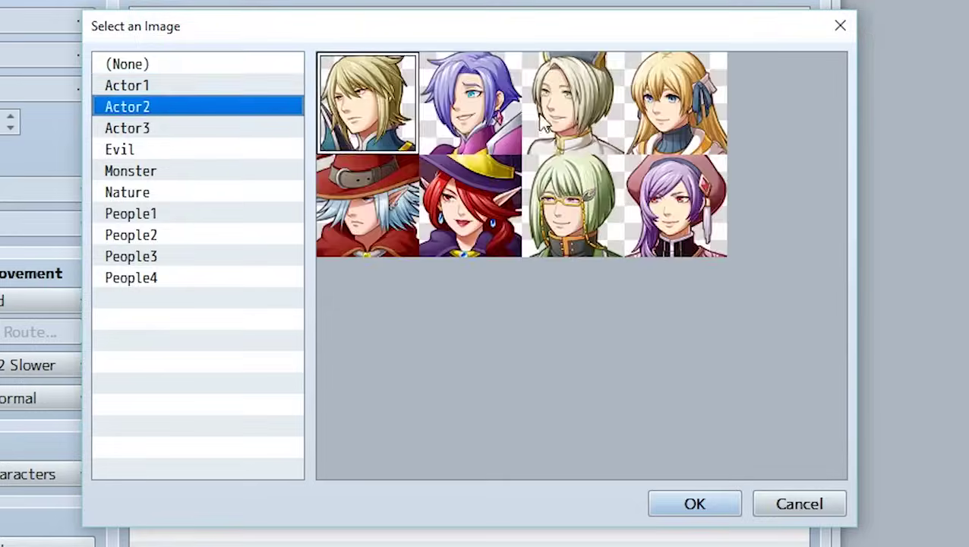
{"action": "double_click", "coordinate": [574, 98]}
{"action": "key", "text": "Return"}
{"action": "double_click", "coordinate": [304, 62]}
{"action": "double_click", "coordinate": [228, 247]}
{"action": "left_click", "coordinate": [296, 152]}
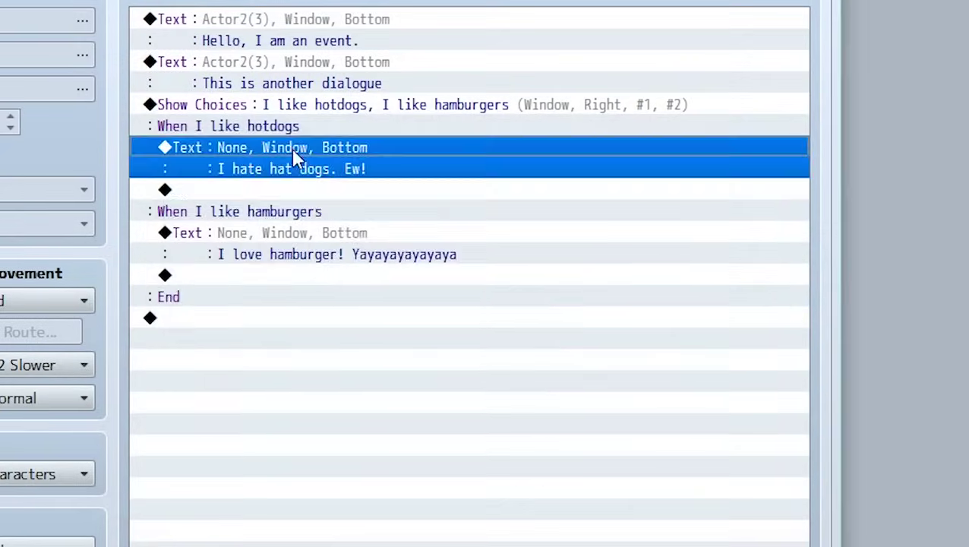
Step: Give the hotdogs and hamburgers replies the blonde Actor2 face, then talk to the NPC in the playtest
{"action": "double_click", "coordinate": [296, 152]}
{"action": "double_click", "coordinate": [228, 247]}
{"action": "left_click", "coordinate": [126, 107]}
{"action": "double_click", "coordinate": [456, 152]}
{"action": "left_click", "coordinate": [612, 382]}
{"action": "double_click", "coordinate": [229, 247]}
{"action": "double_click", "coordinate": [456, 152]}
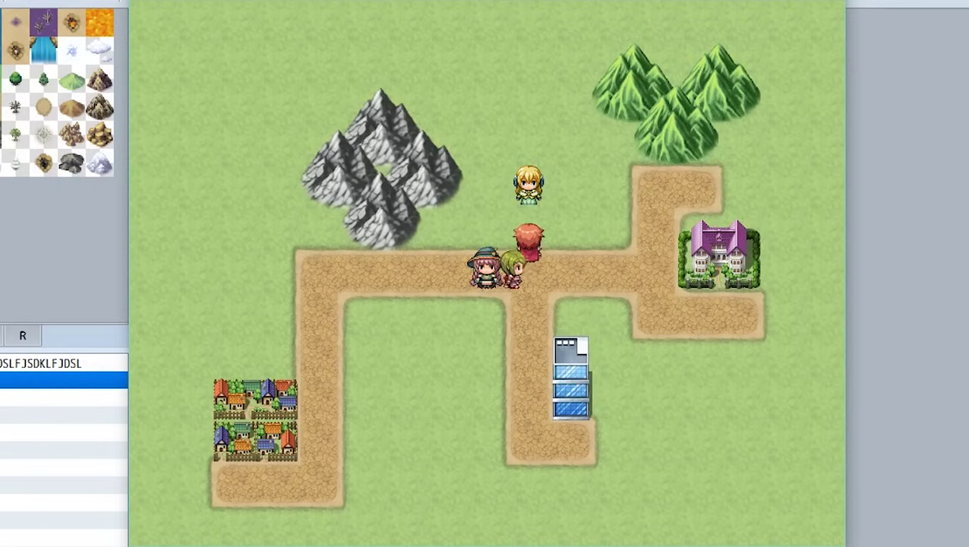
{"action": "key", "text": "Return"}
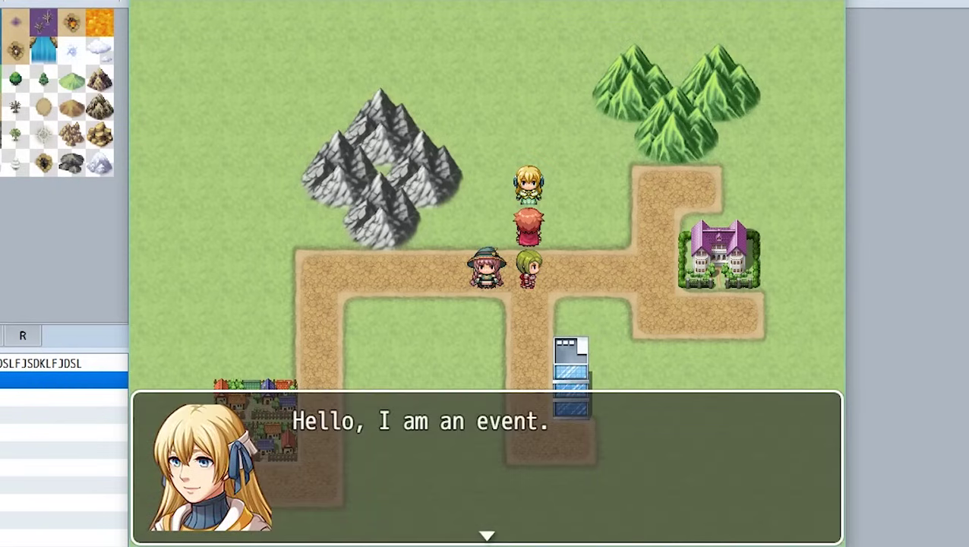
Step: Advance to the food choice and select 'I like hotdogs' to get the NPC's reply
{"action": "key", "text": "Return"}
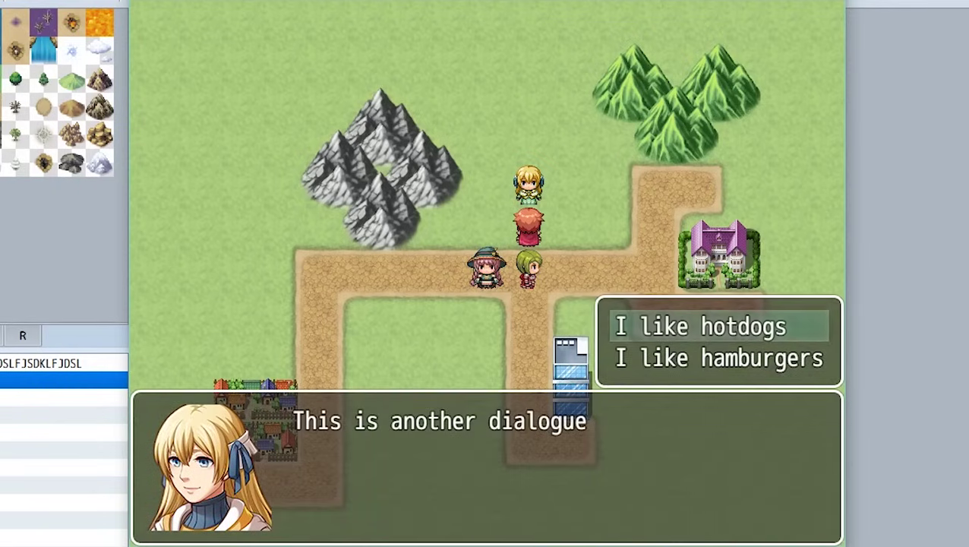
{"action": "key", "text": "Down"}
{"action": "key", "text": "Up"}
{"action": "key", "text": "Return"}
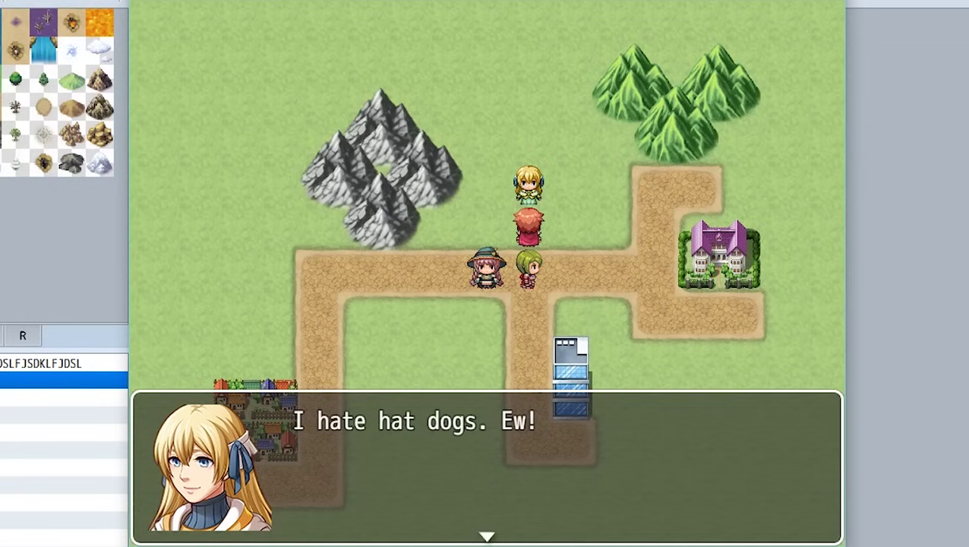